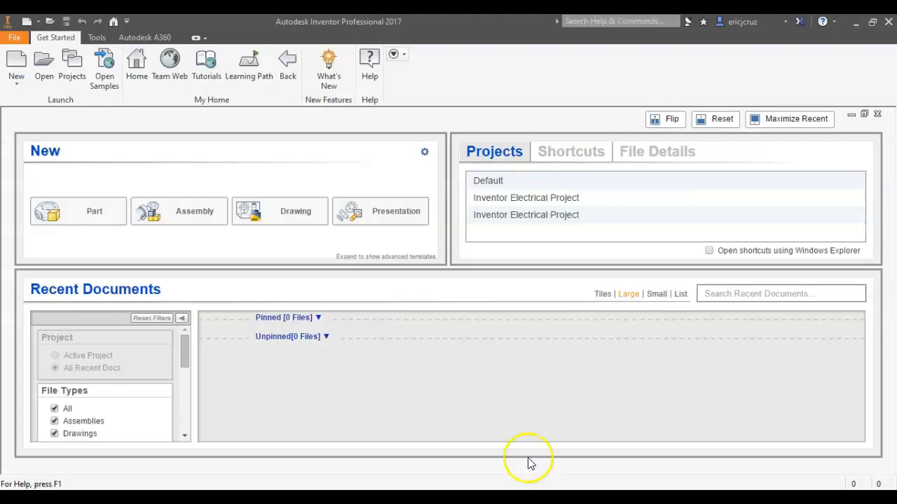
- Create a new part, consult the Problem 1-4 drawing in the Google Docs document, and return to Inventor
click(39, 21)
key(alt+Tab)
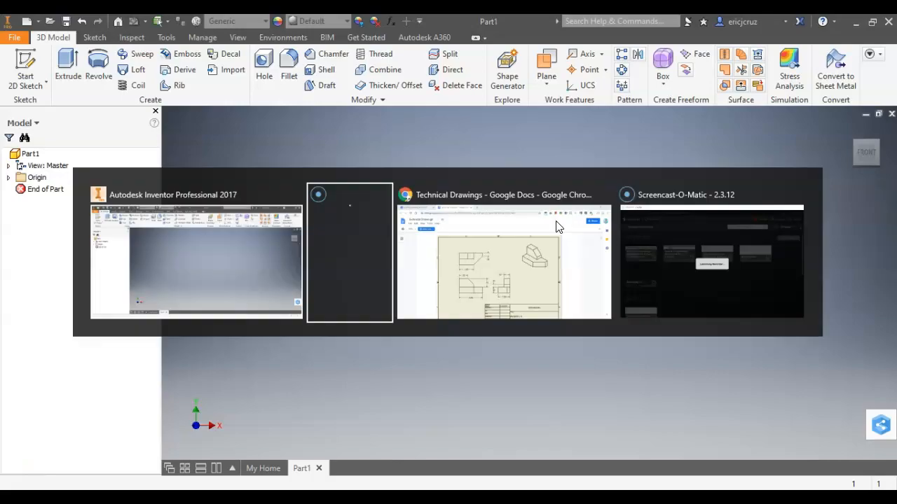
click(557, 226)
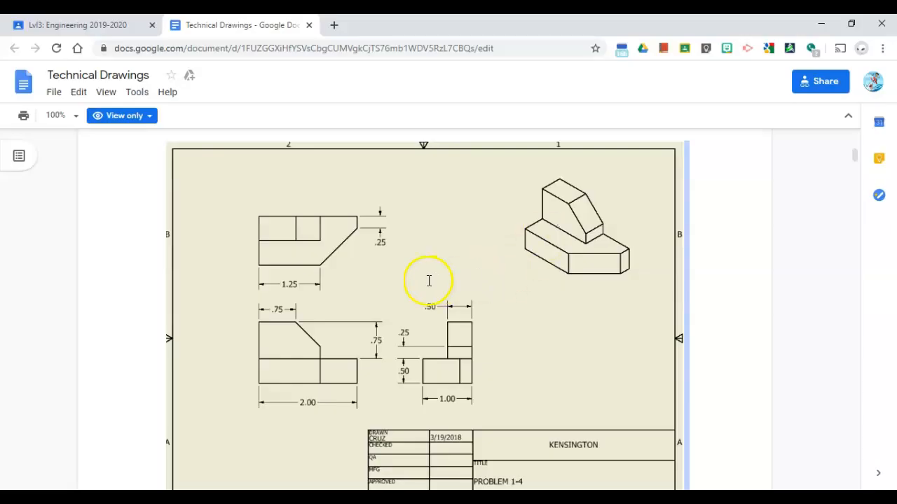
key(alt+Tab)
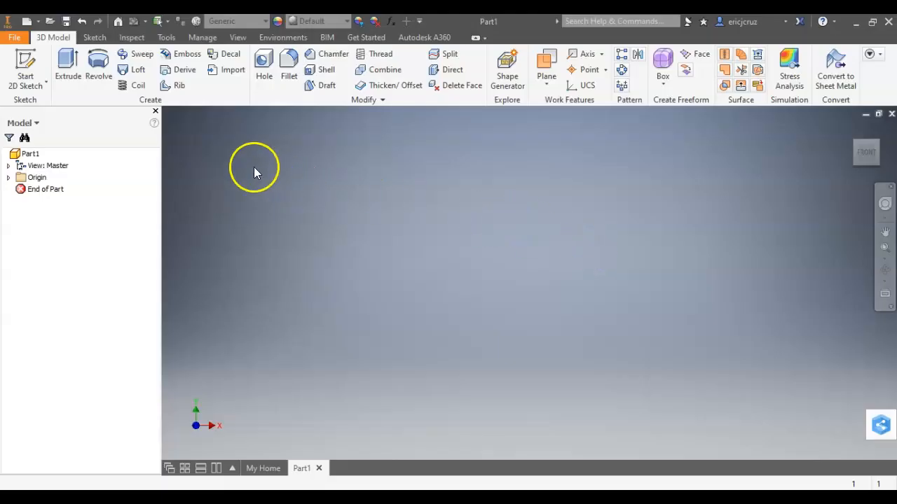
- Examine the length unit in the new part's document settings
click(167, 38)
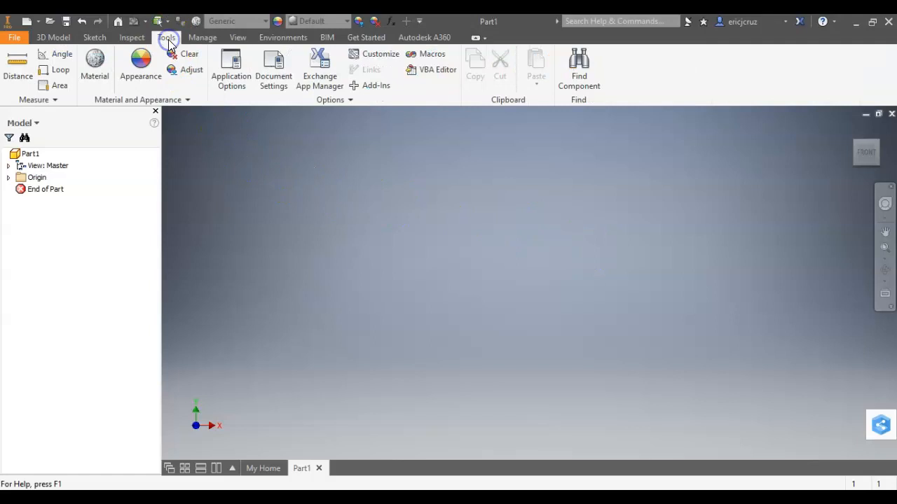
click(274, 72)
click(331, 85)
click(319, 133)
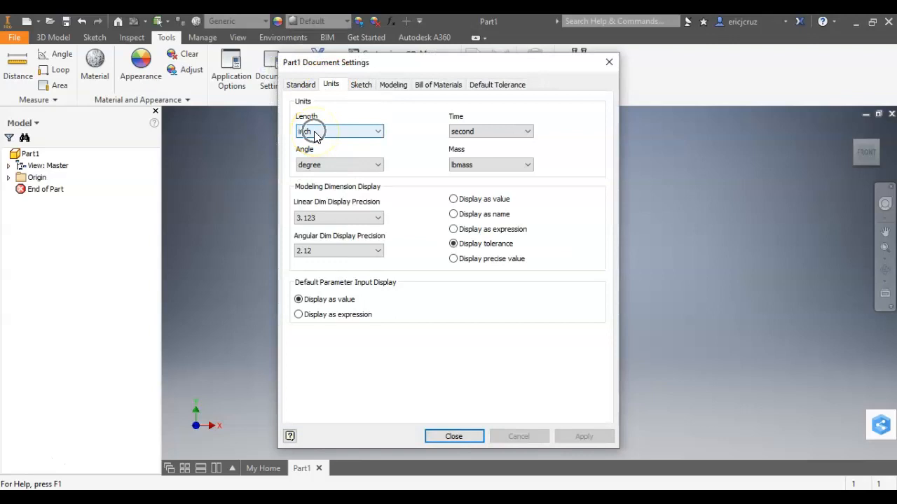
click(473, 435)
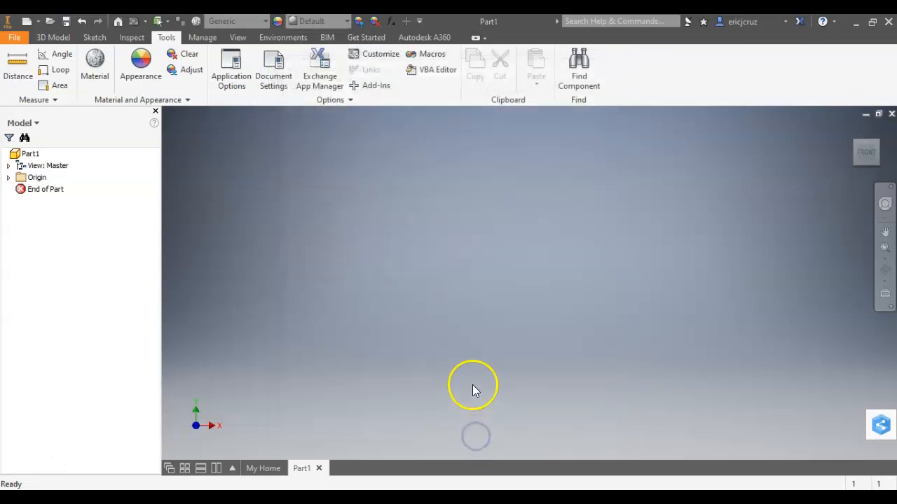
- Start a 2D sketch on the XZ plane and orient the top view with the X axis horizontal
click(52, 38)
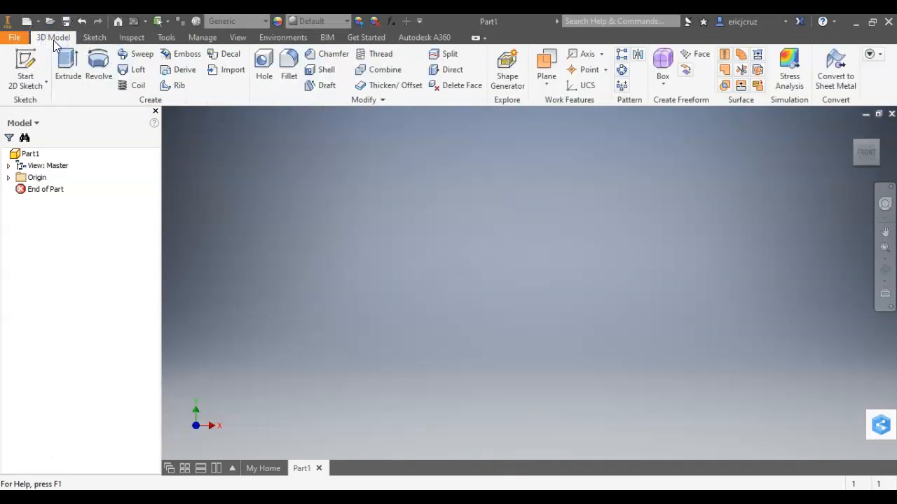
click(40, 59)
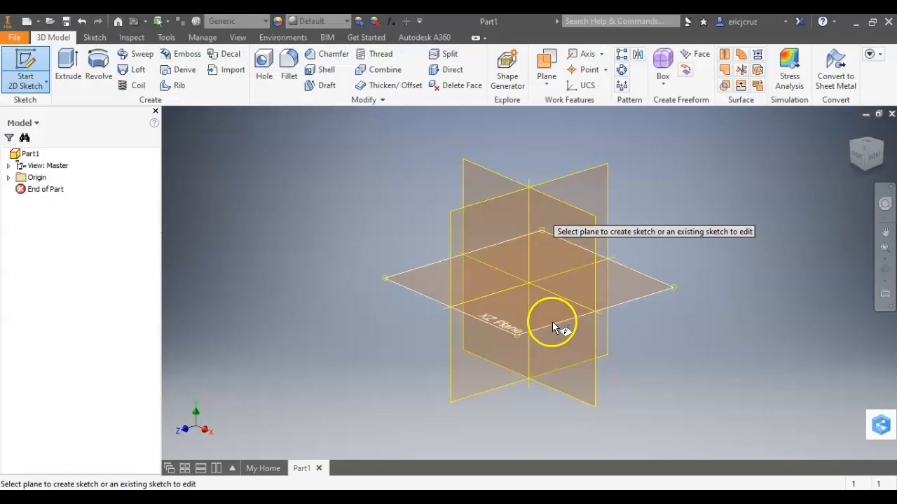
click(508, 324)
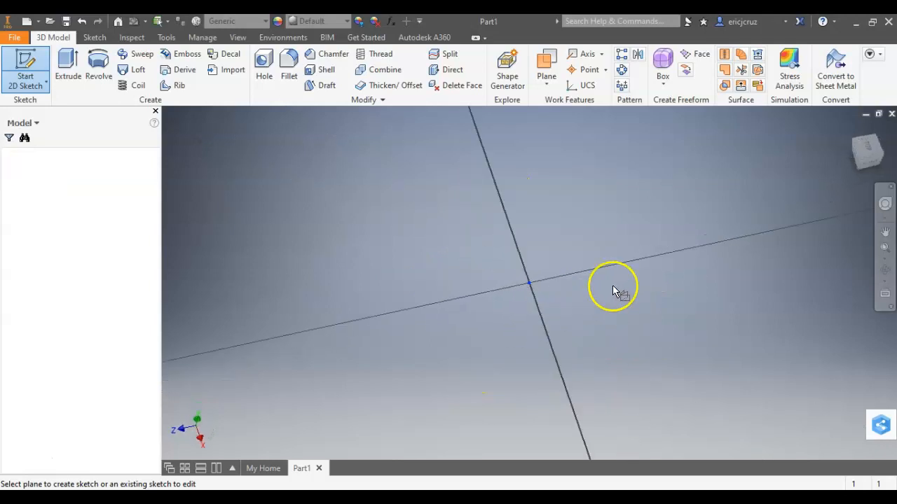
click(879, 130)
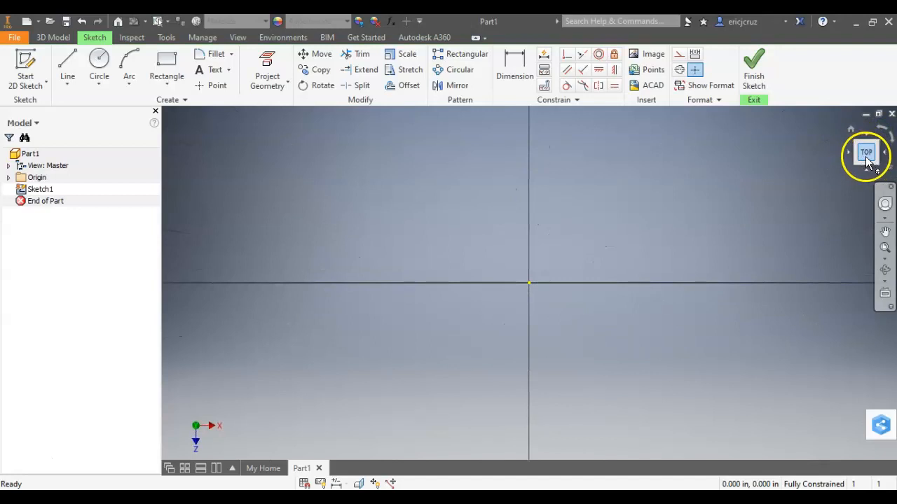
- Draw a rectangle 2 in wide and 1 in high from the origin, finish the sketch and return to the home view
click(169, 64)
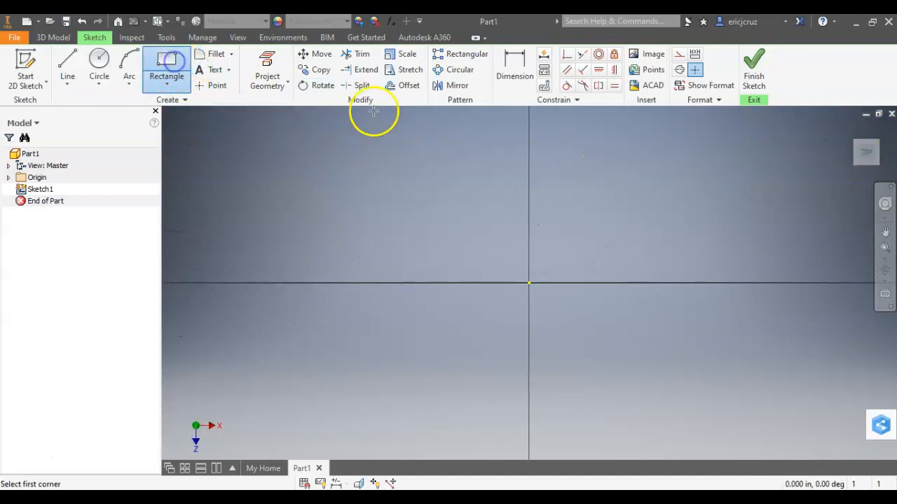
click(528, 283)
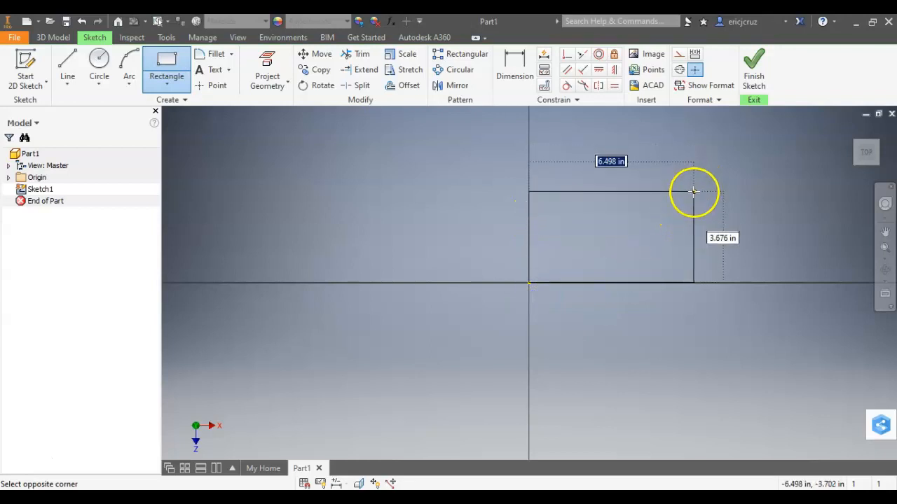
text(2)
key(Tab)
key(Return)
middle_drag(559, 275, 470, 315)
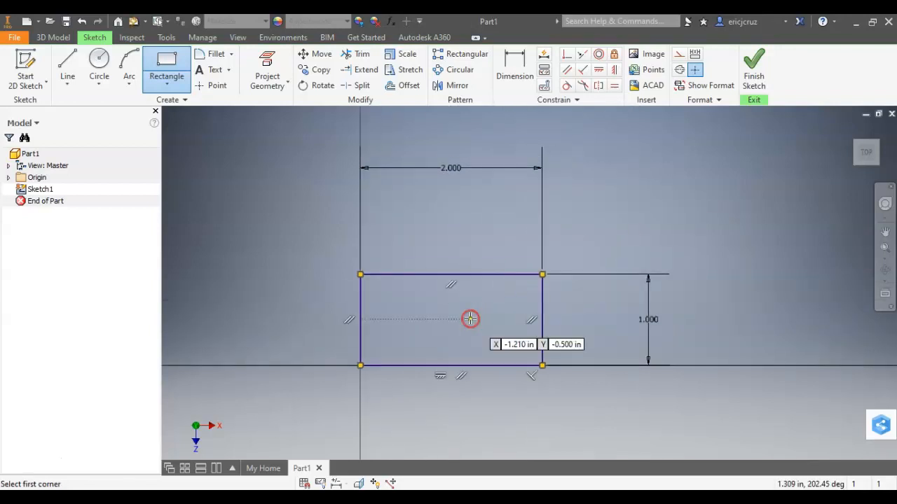
click(753, 82)
click(849, 130)
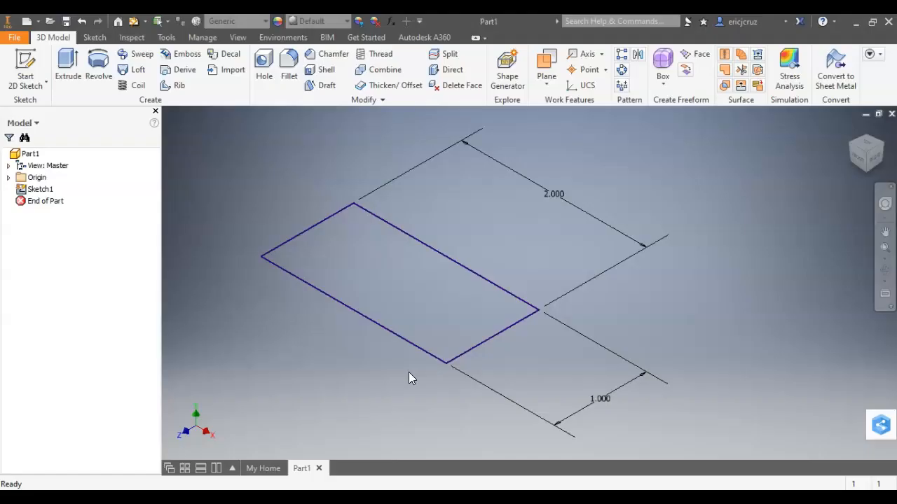
click(25, 63)
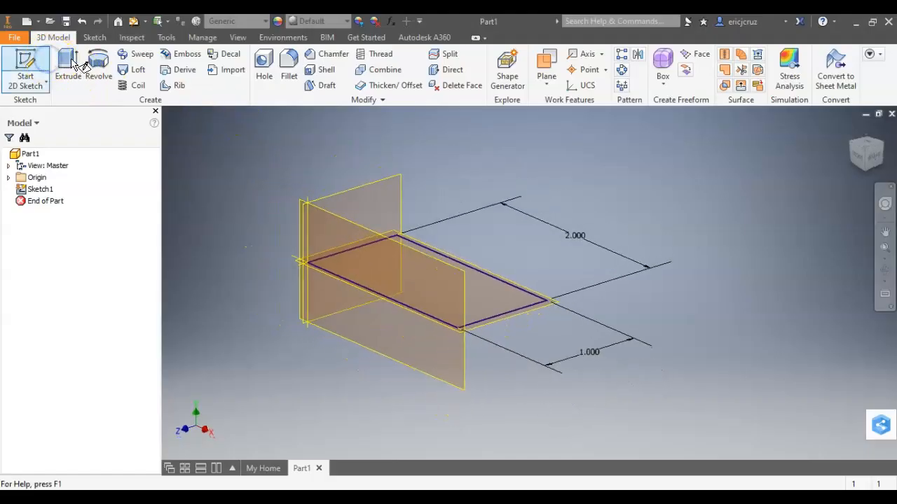
click(79, 64)
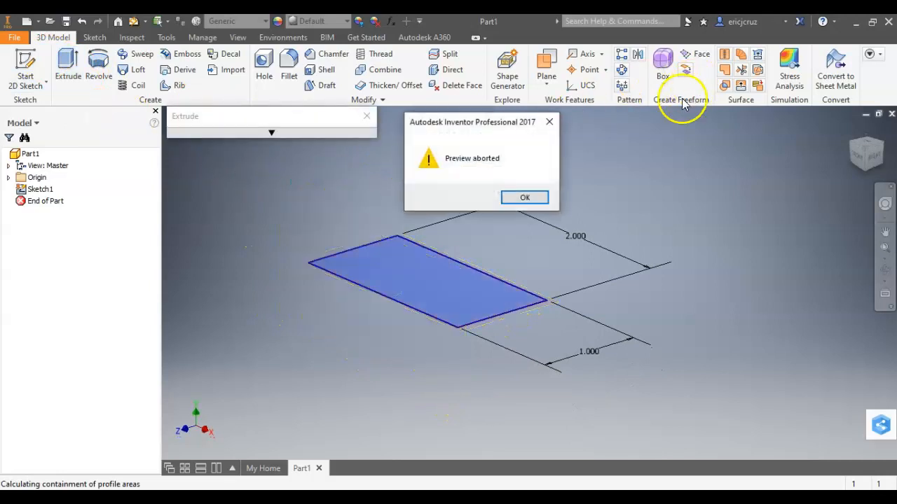
click(521, 199)
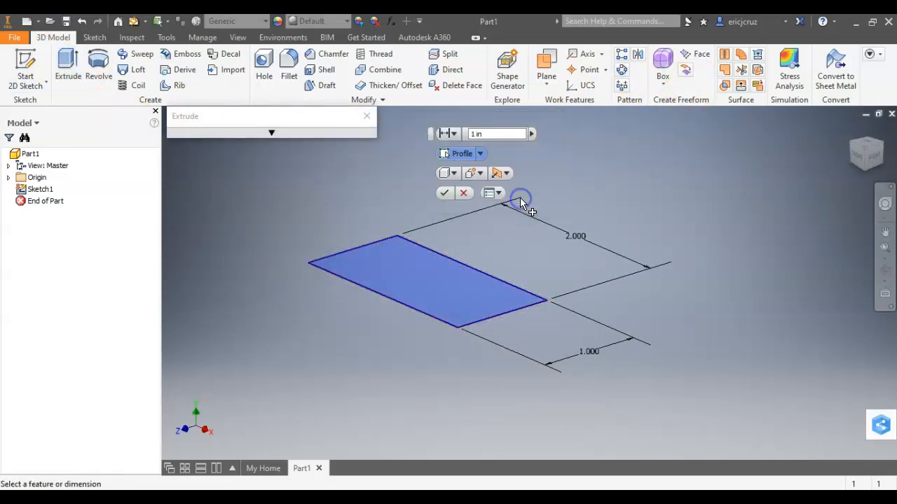
click(366, 116)
- Extrude the rectangular profile upward by 0.5 in as a solid
click(70, 63)
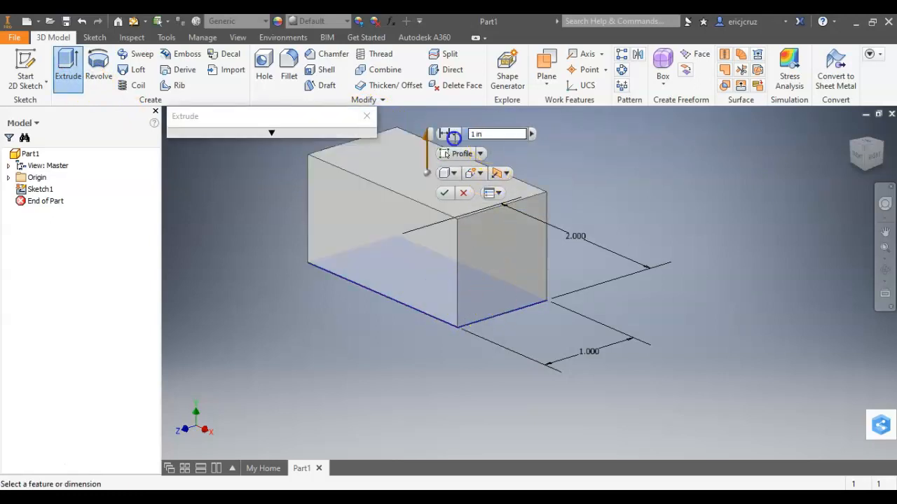
click(271, 133)
click(290, 188)
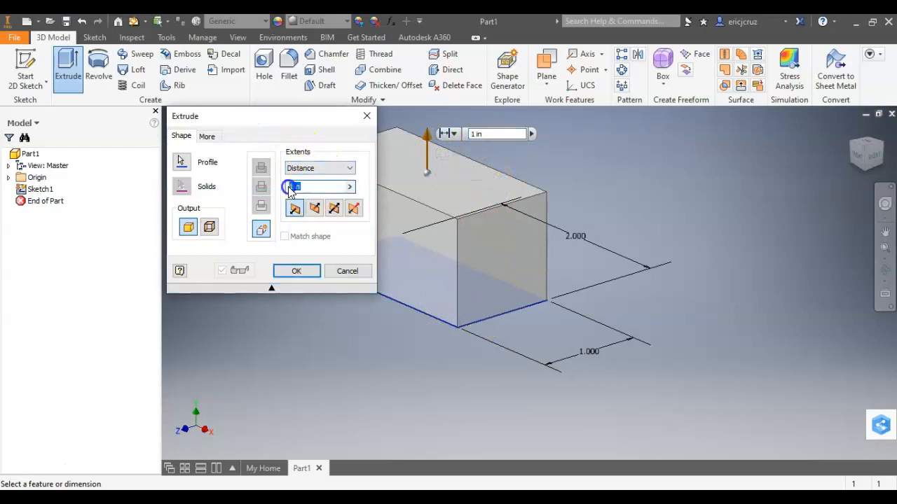
text(0.5)
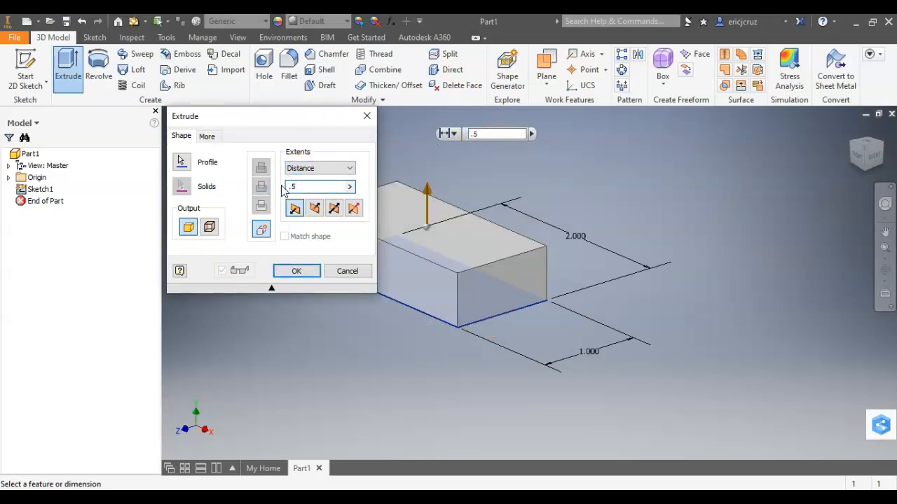
key(Return)
- Check the reference drawing, then start a new sketch on the block's top face with its long side horizontal
key(alt+Tab)
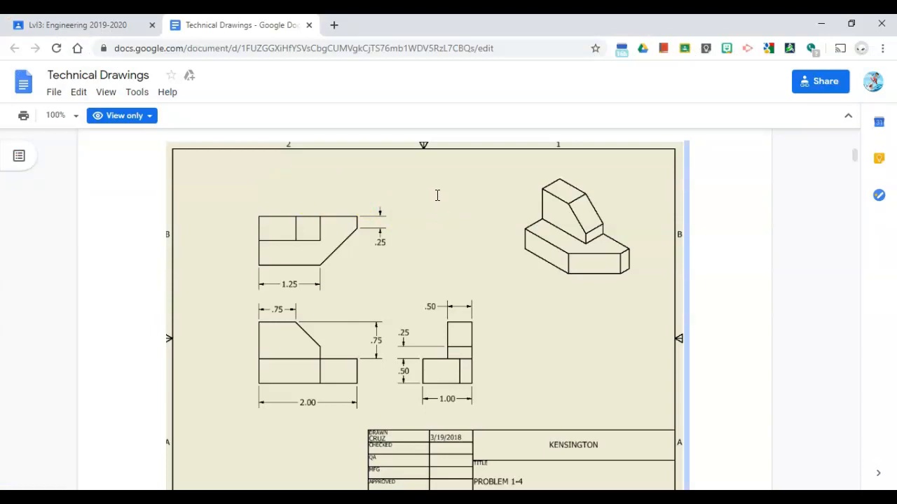
key(alt+Tab)
key(alt+Tab)
key(alt+Tab)
click(426, 212)
right_click(426, 212)
click(425, 250)
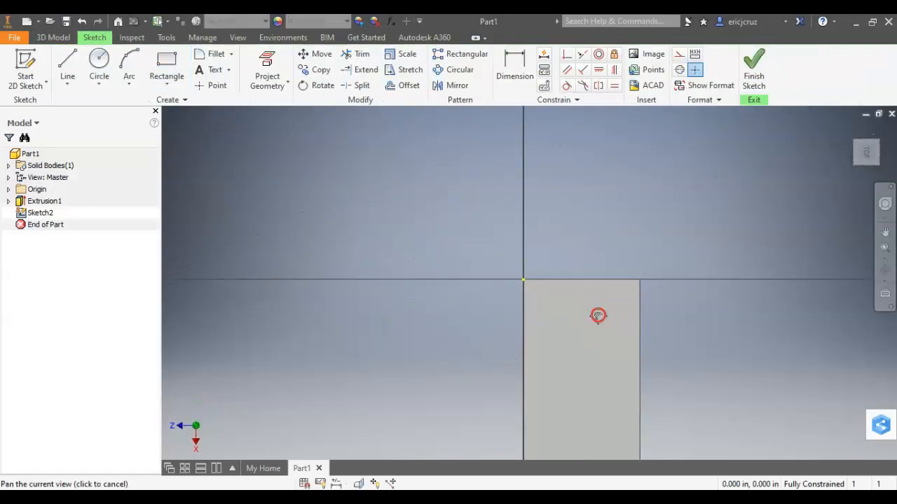
middle_drag(598, 316, 519, 234)
click(883, 132)
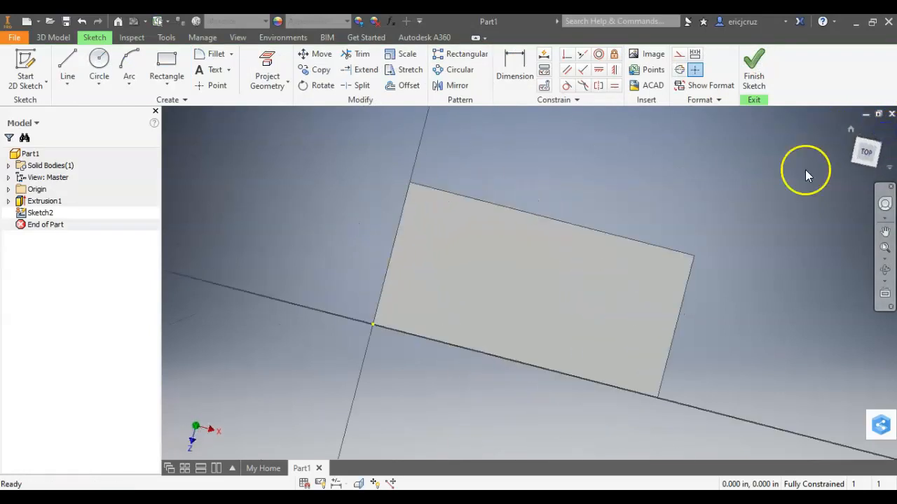
- Referring to the drawing, sketch a diagonal line from the front edge, about 1.17 in from the origin, to the right edge, about 0.35 in below its back corner
key(alt+Tab)
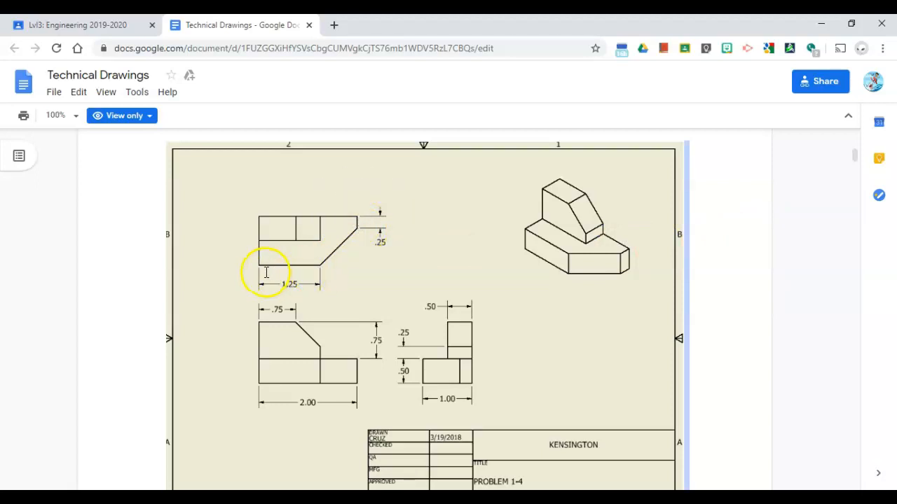
key(alt+Tab)
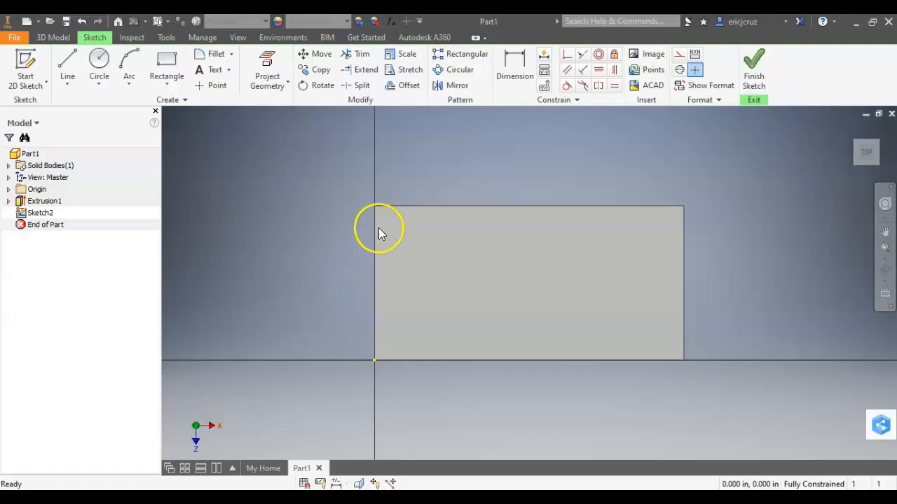
click(72, 65)
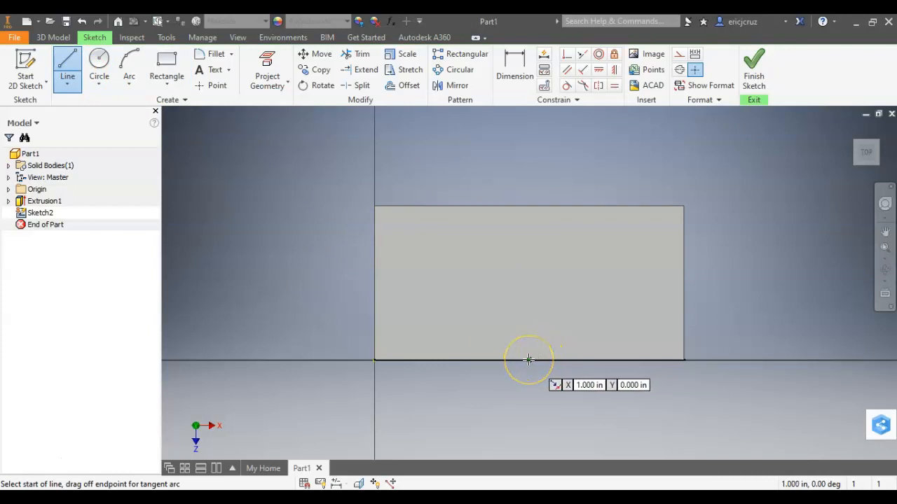
click(556, 360)
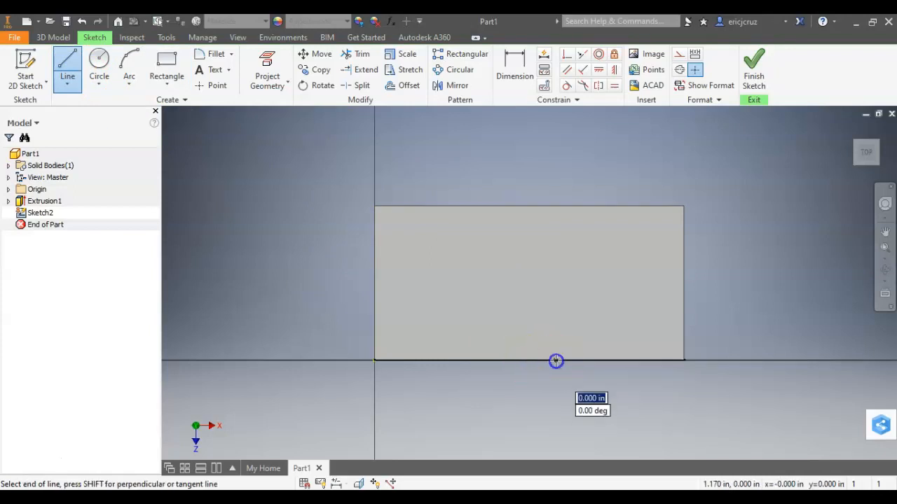
click(683, 260)
key(Escape)
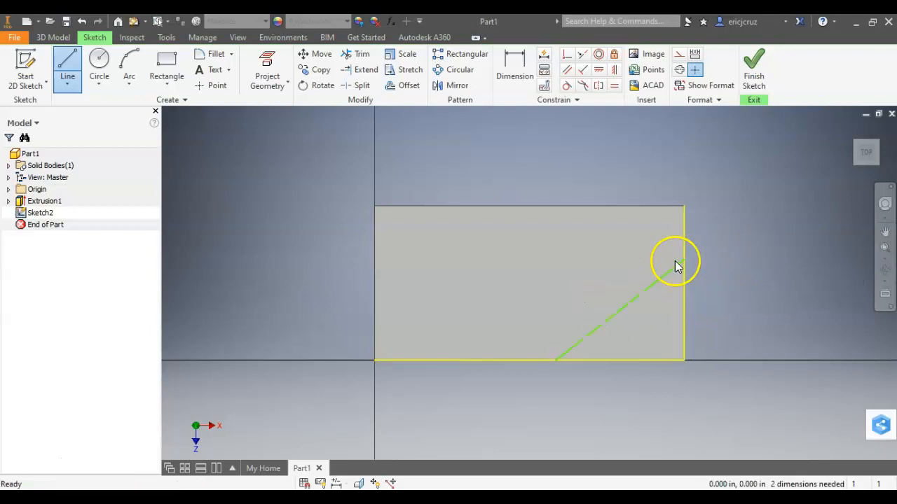
- Dimension the diagonal line's upper endpoint at 0.25 in from the top face's back right corner
middle_drag(687, 260, 590, 270)
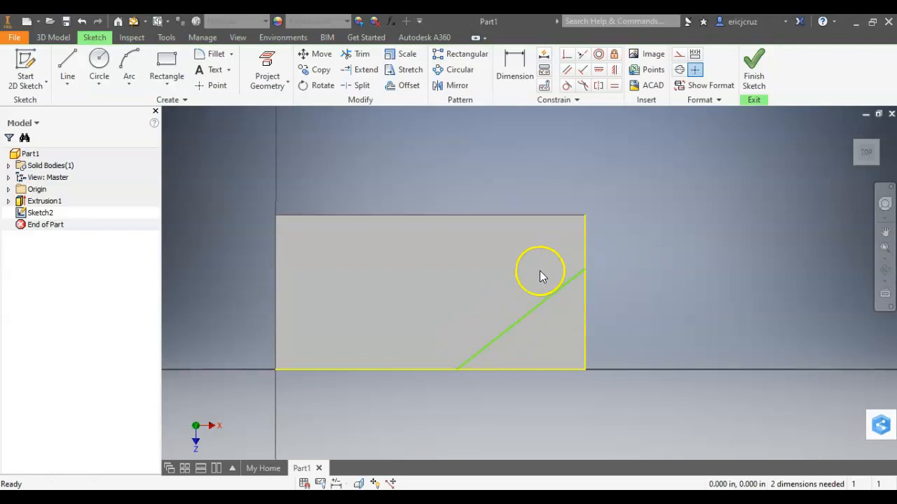
click(514, 67)
click(585, 271)
click(586, 217)
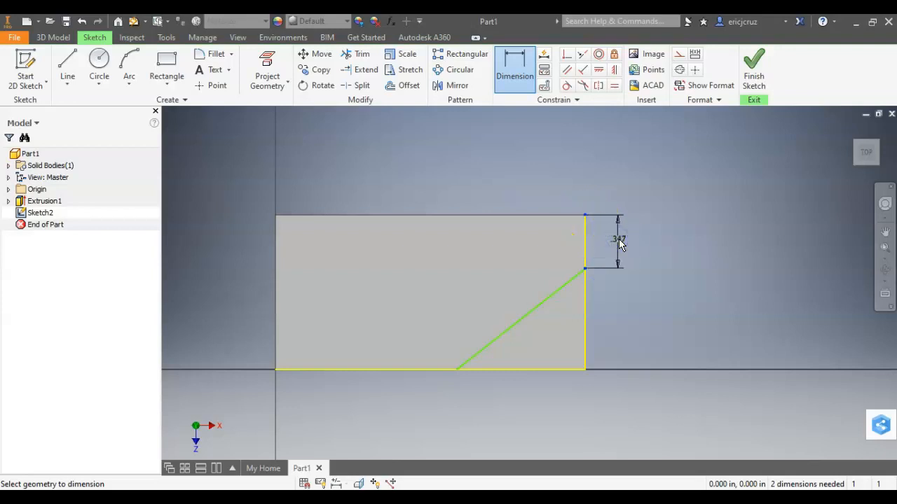
text(.25)
key(Return)
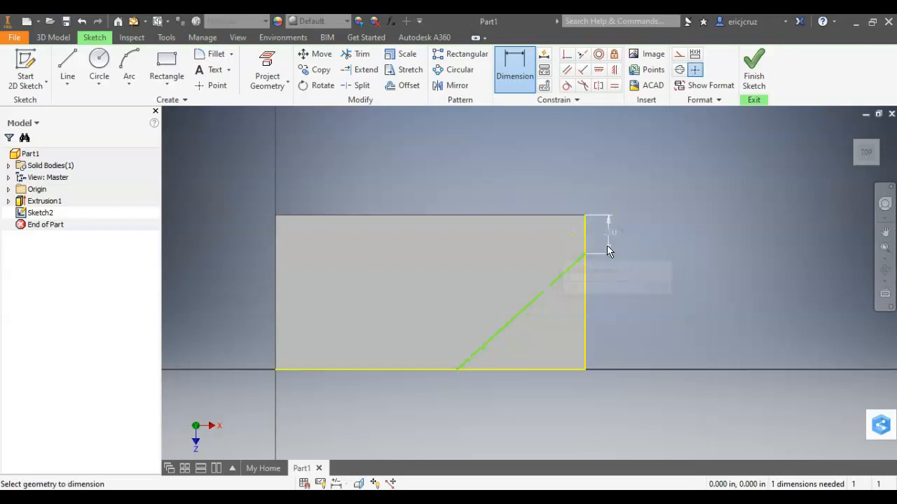
click(574, 271)
click(610, 268)
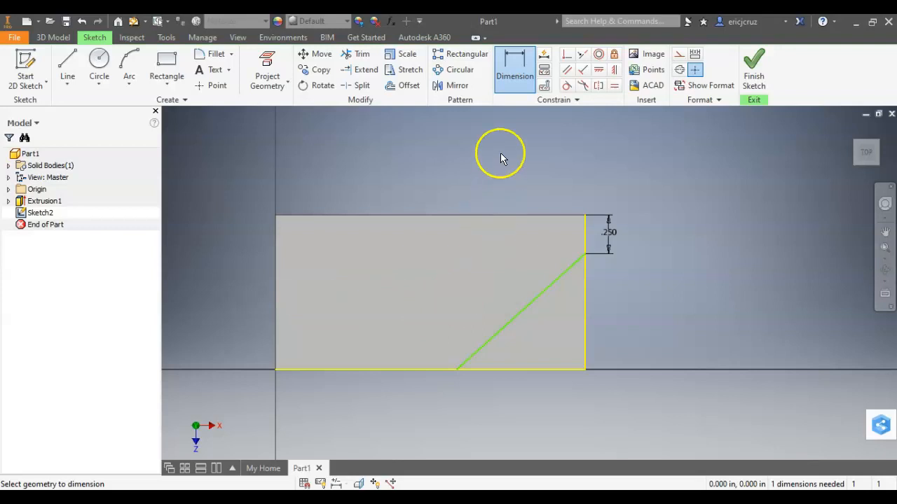
- Dimension the diagonal line's lower endpoint at 1.25 in from the origin along the front edge
click(513, 70)
click(274, 371)
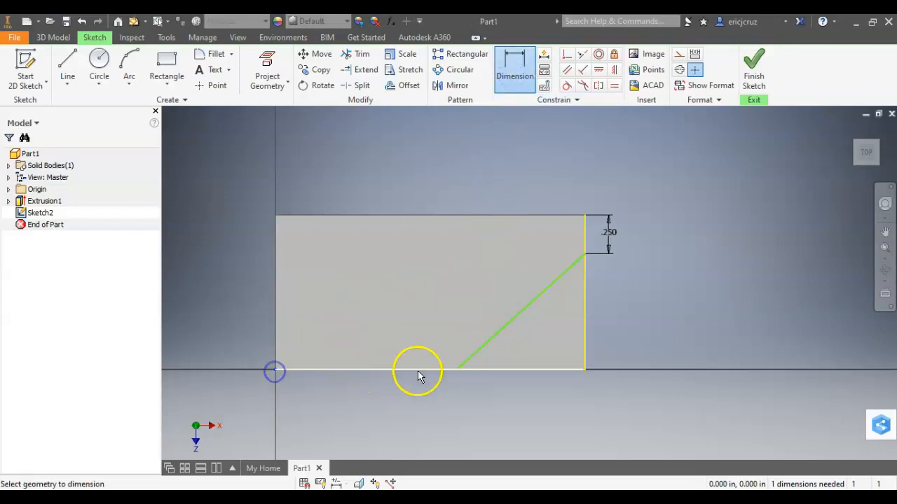
click(457, 369)
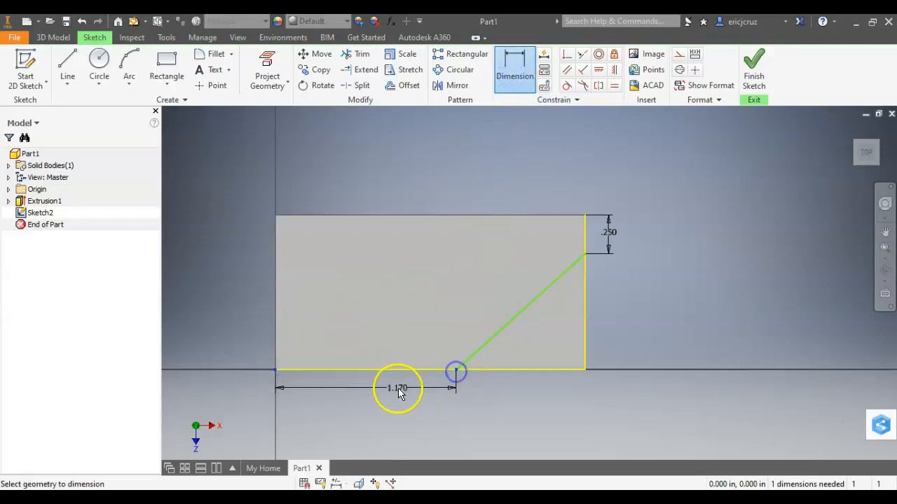
click(391, 388)
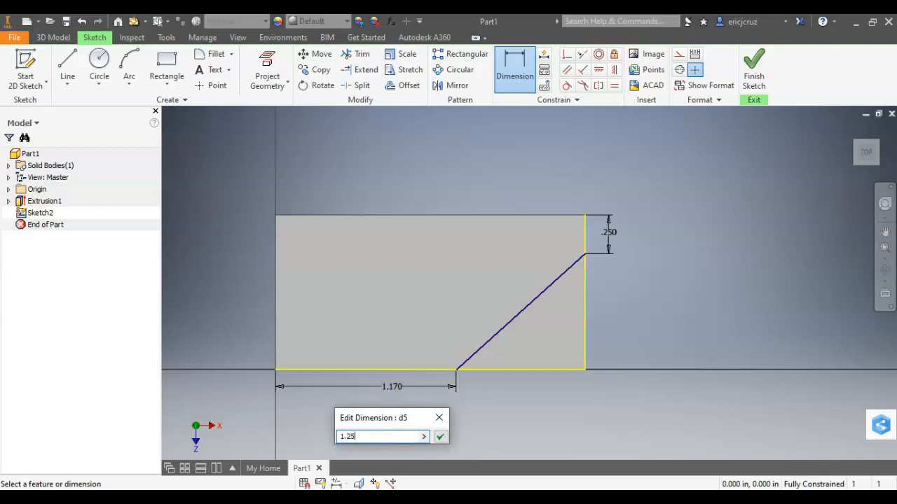
key(Return)
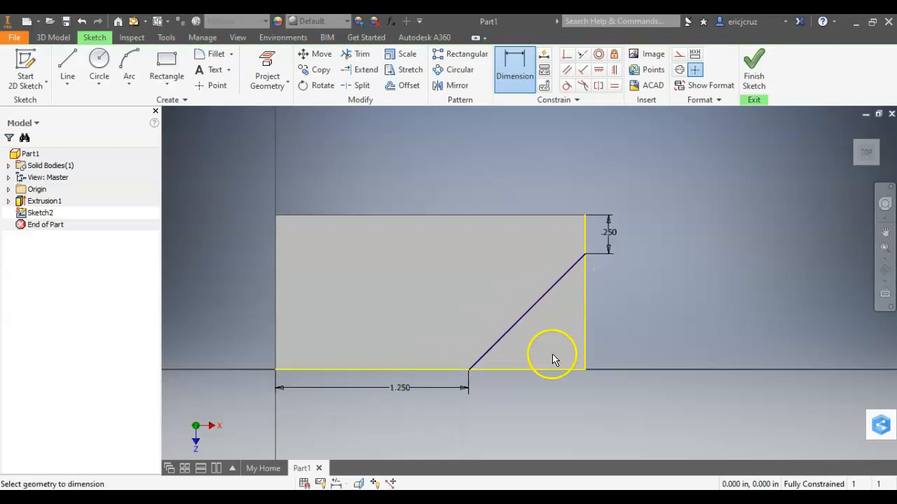
- Check the reference drawing, then close the corner triangle with lines along the front and right edges and finish the sketch
key(alt+Tab)
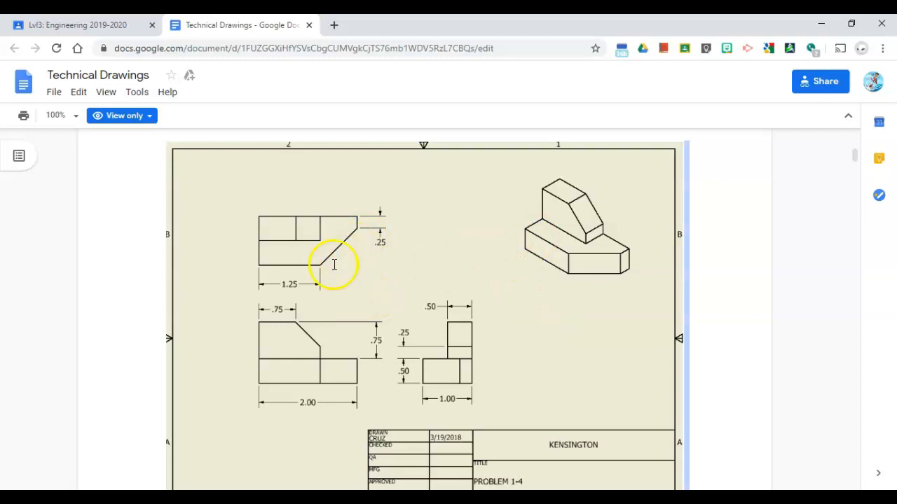
key(alt+Tab)
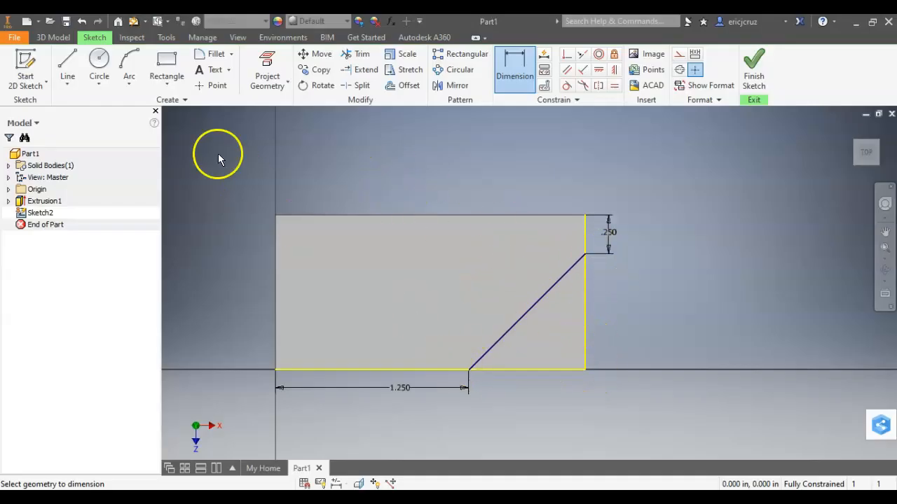
click(77, 76)
click(468, 369)
click(585, 369)
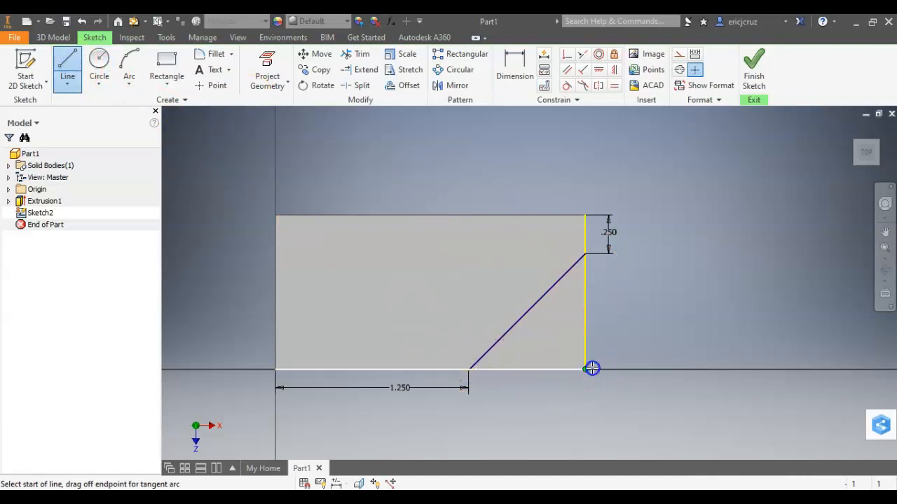
click(585, 254)
click(584, 369)
click(760, 73)
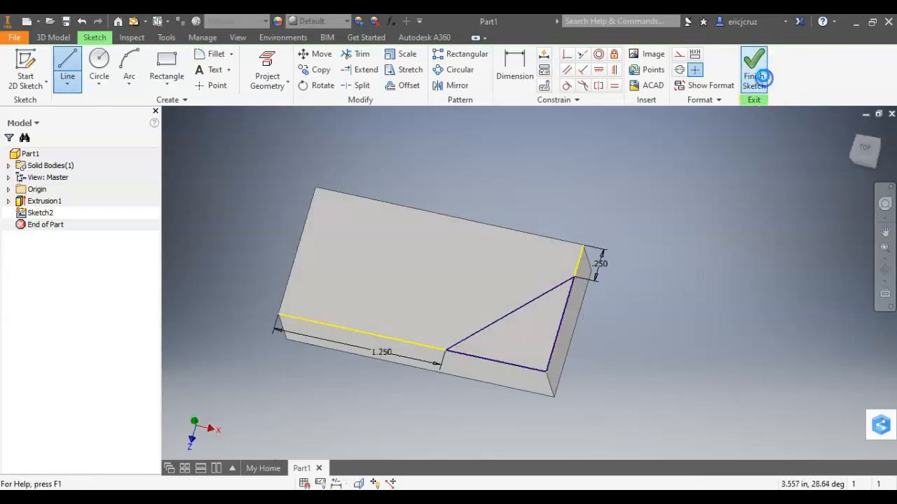
- Cut the triangular corner profile through the whole block with an Extrude set to the All extent
click(851, 131)
click(70, 73)
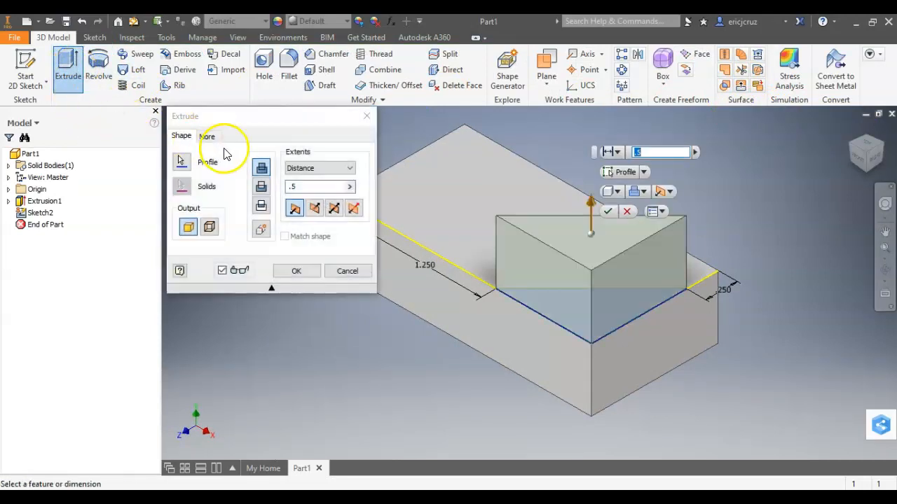
click(260, 189)
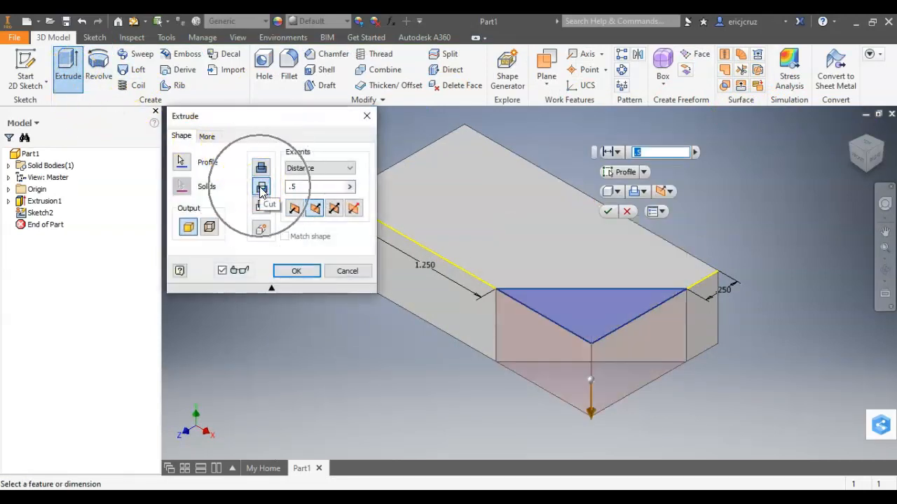
click(298, 168)
click(297, 206)
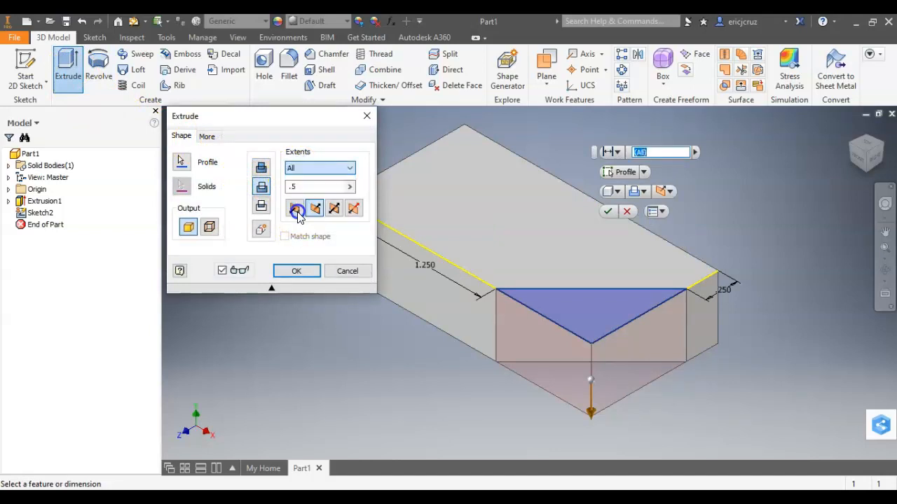
click(297, 272)
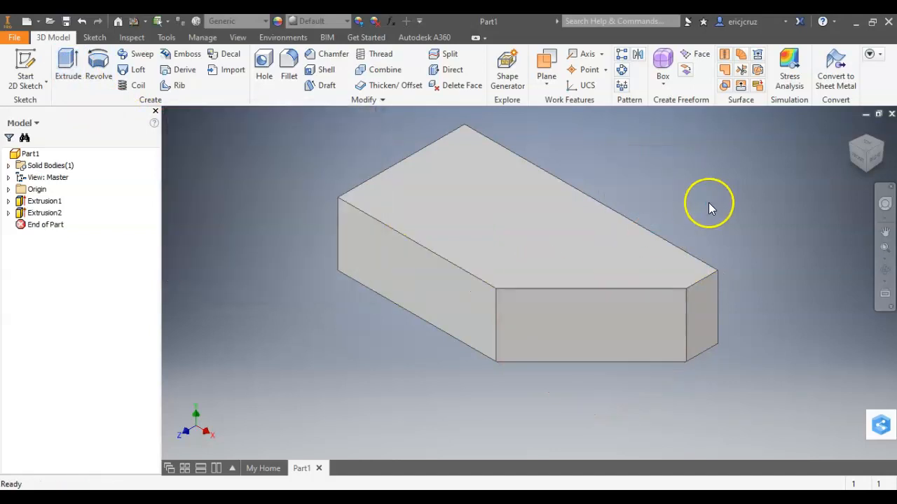
- Check the upper block's shape in the reference drawing, then start a new sketch on the base's long back face
key(alt+Tab)
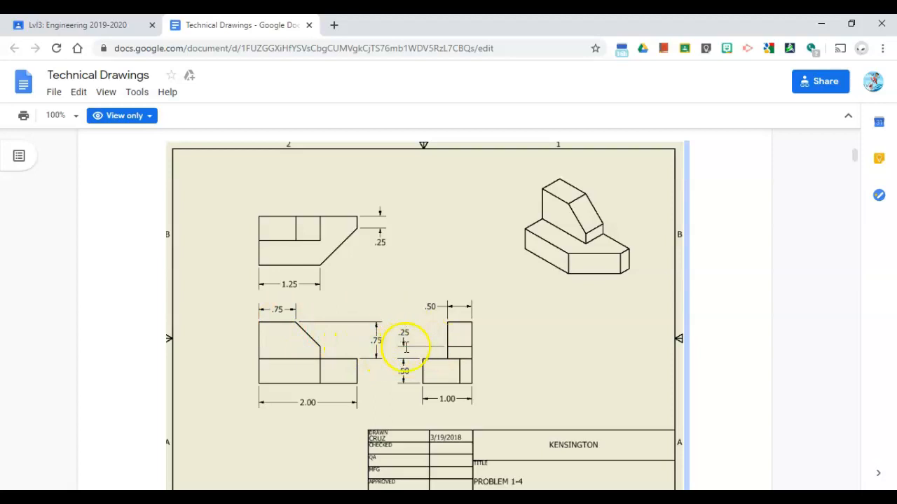
click(322, 357)
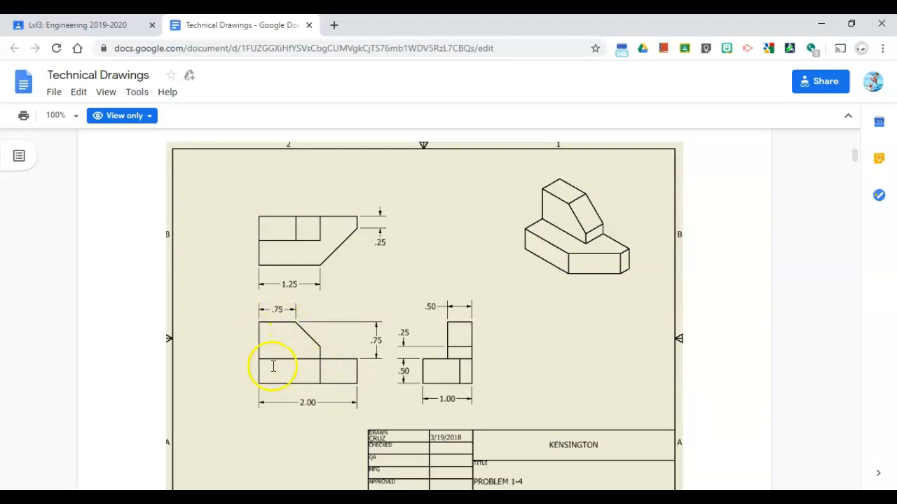
key(alt+Tab)
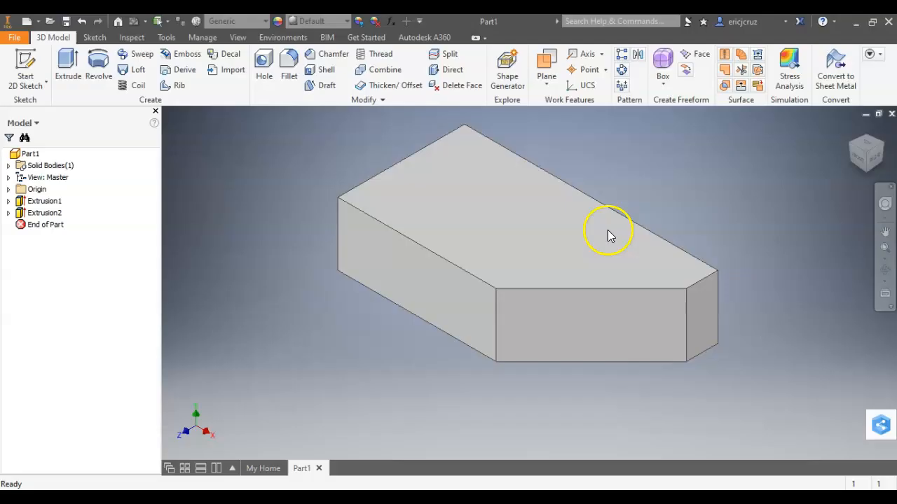
click(851, 130)
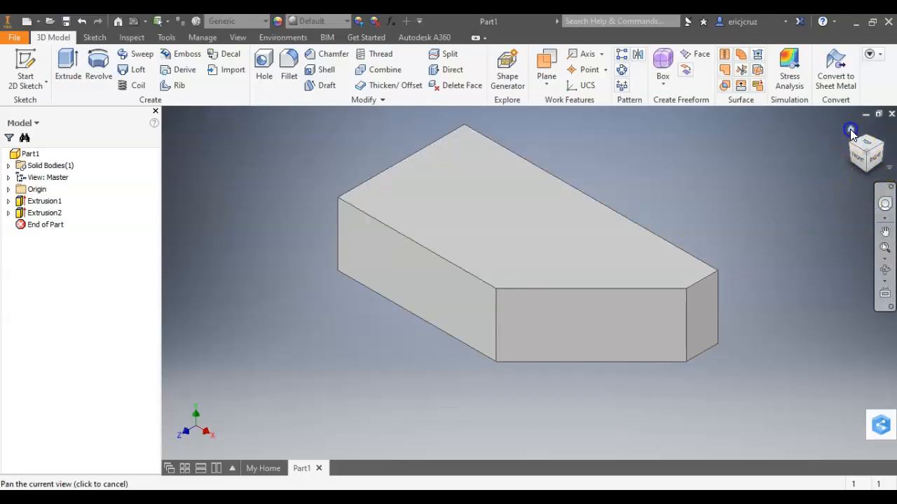
click(881, 148)
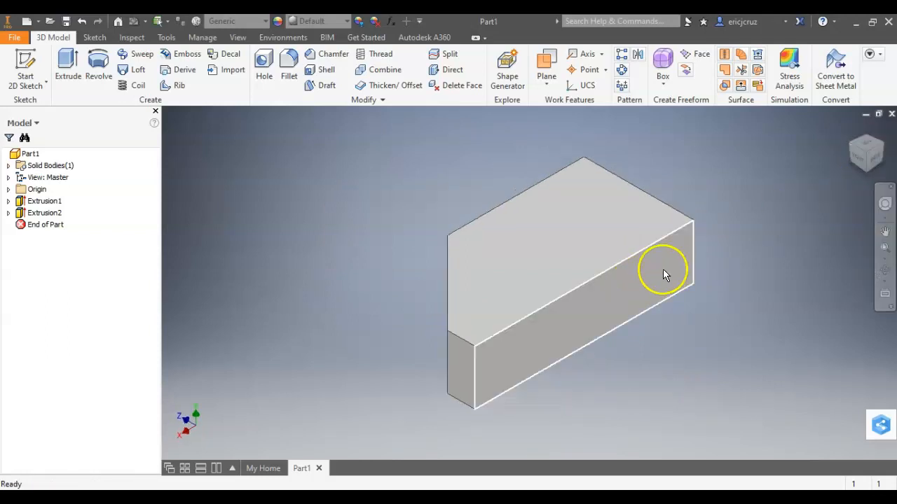
right_click(638, 277)
click(642, 301)
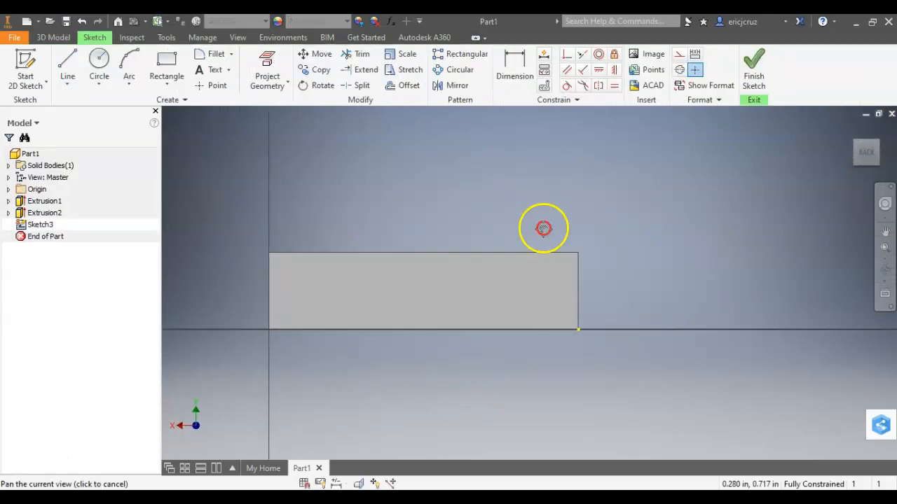
- Project the back face's outline into the sketch
click(270, 70)
click(432, 319)
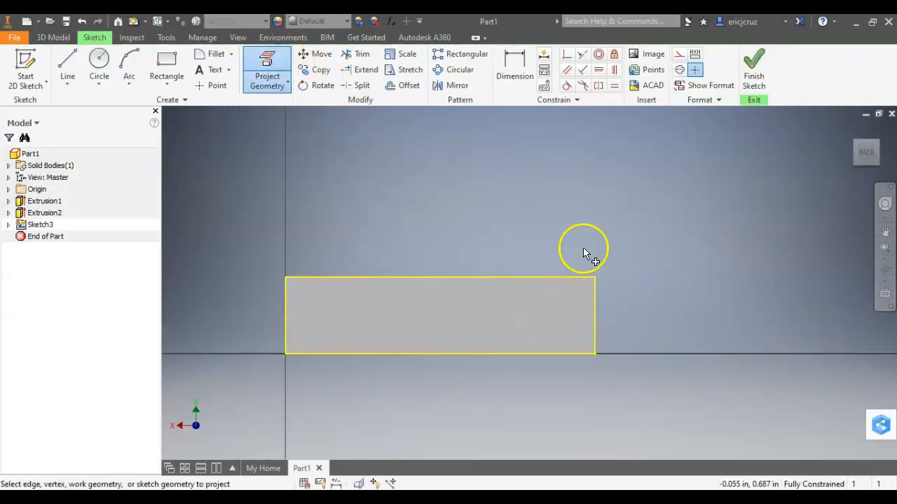
key(Escape)
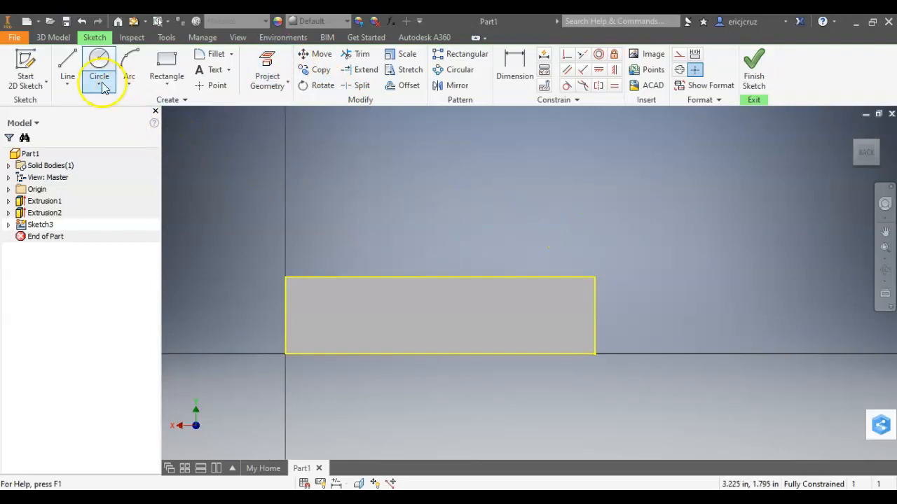
- Sketch a rectangle about 1.66 x 0.81 in above the base, starting at the back face's upper corner directly above the origin
click(166, 67)
key(alt+Tab)
key(alt+Tab)
click(595, 276)
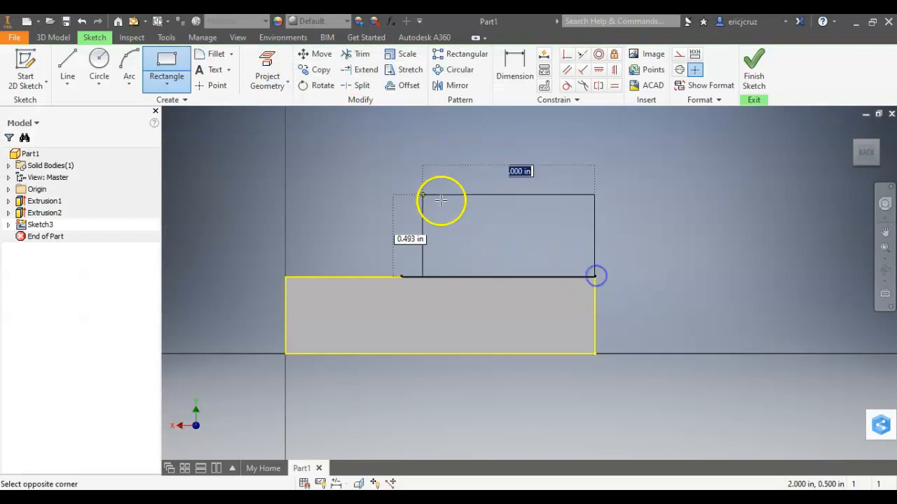
click(339, 152)
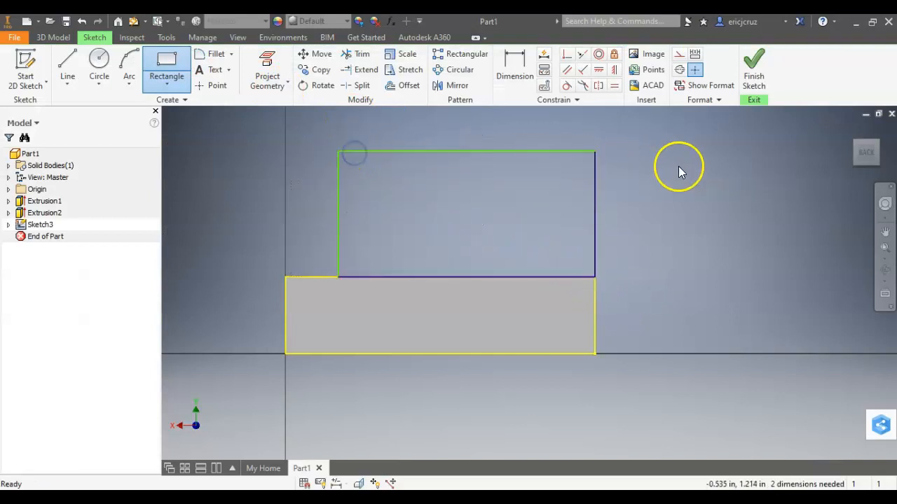
- Look up the upper block's height in the reference drawing and dimension the rectangle's height at 0.75 in
key(alt+Tab)
key(alt+Tab)
key(alt+Tab)
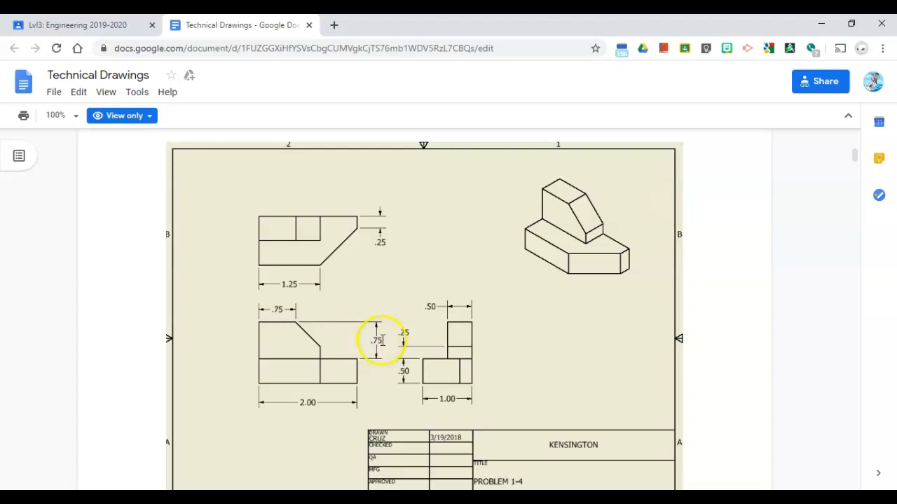
key(alt+Tab)
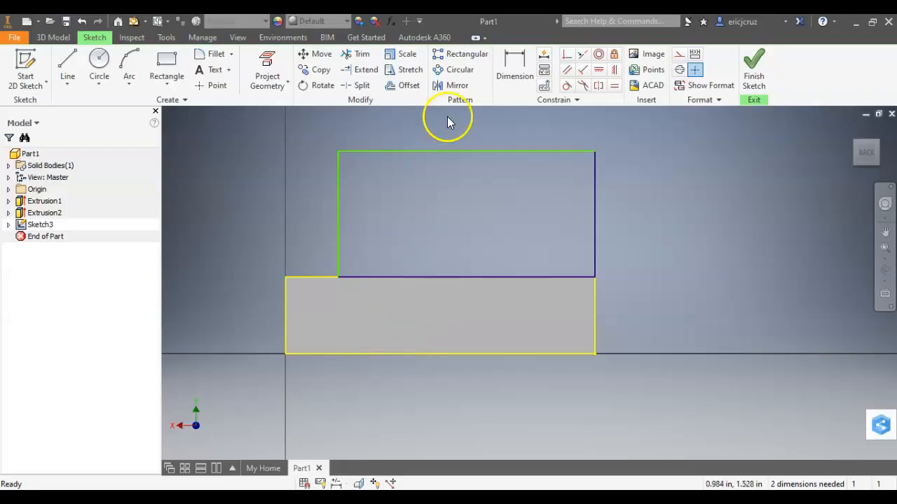
click(505, 71)
click(499, 151)
click(530, 279)
click(637, 232)
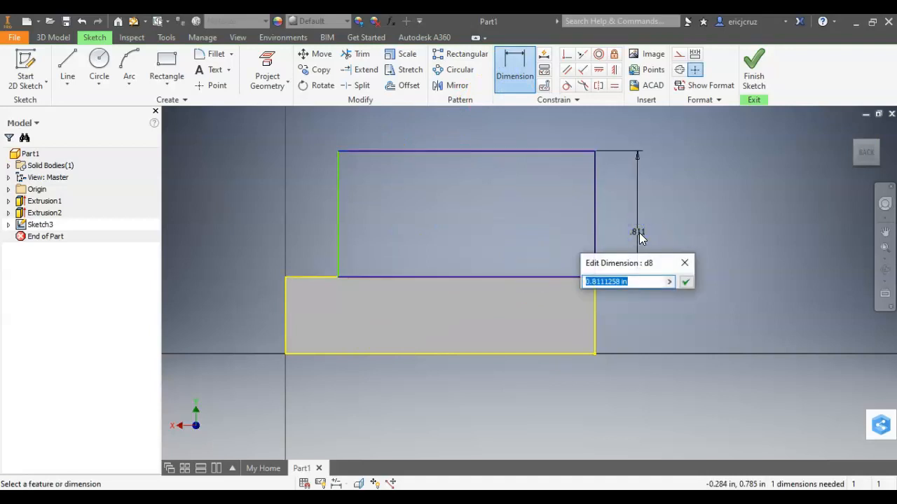
text(.75)
key(Return)
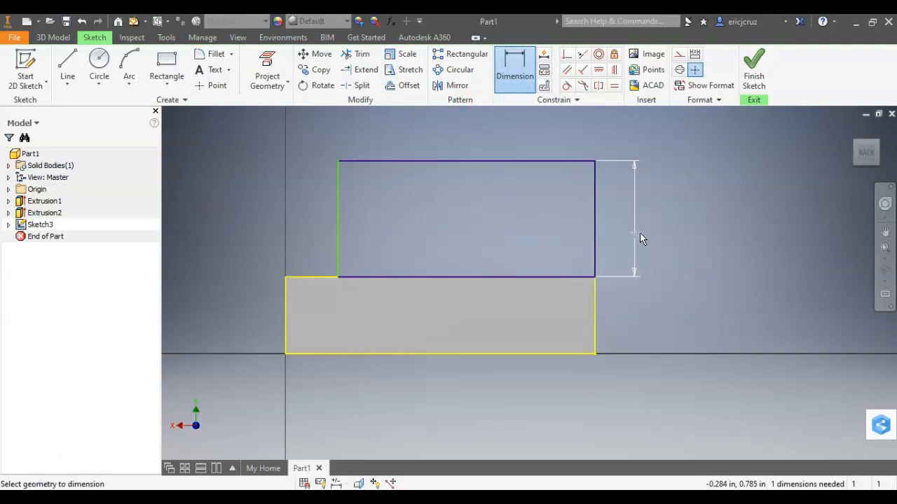
- Look up the upper block's length in the reference drawing and dimension the rectangle's width at 1.25 in
key(alt+Tab)
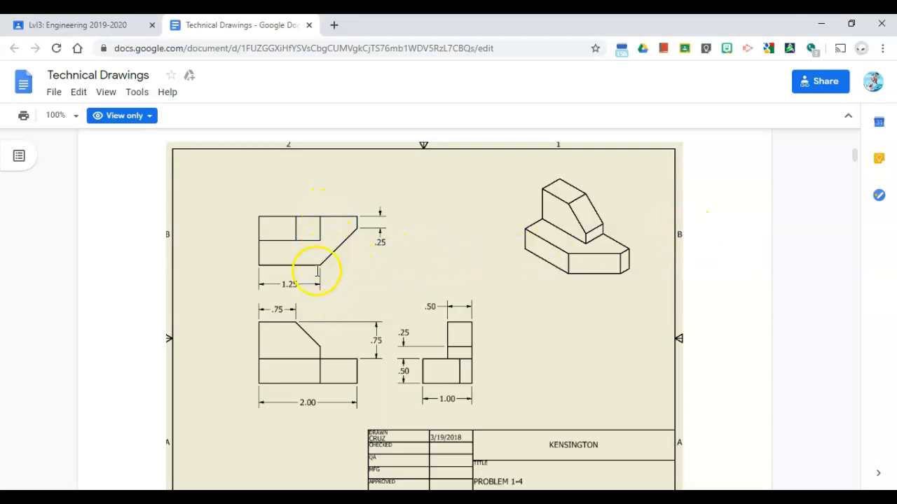
key(alt+Tab)
click(495, 162)
click(490, 144)
text(1.2)
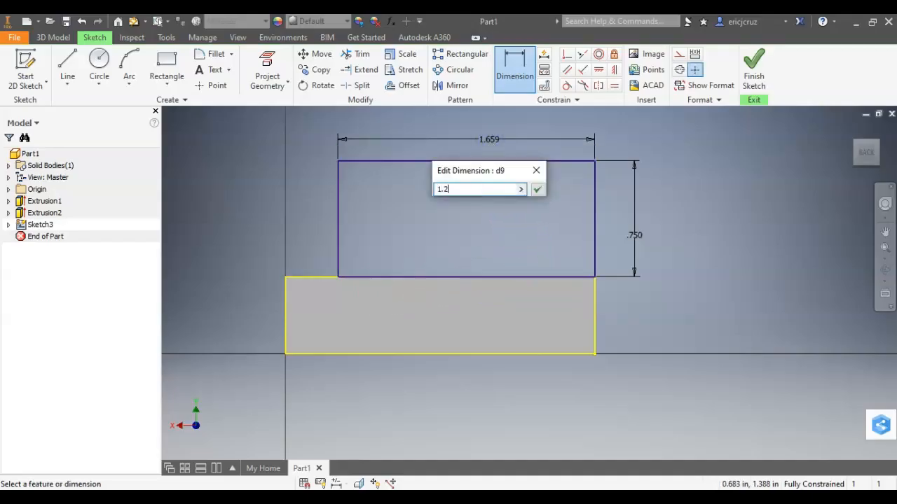
text(5)
key(Return)
- Referring to the drawing, sketch a diagonal across the rectangle's upper left corner, from about 0.73 in off its right side to about mid-height of its left side
key(alt+Tab)
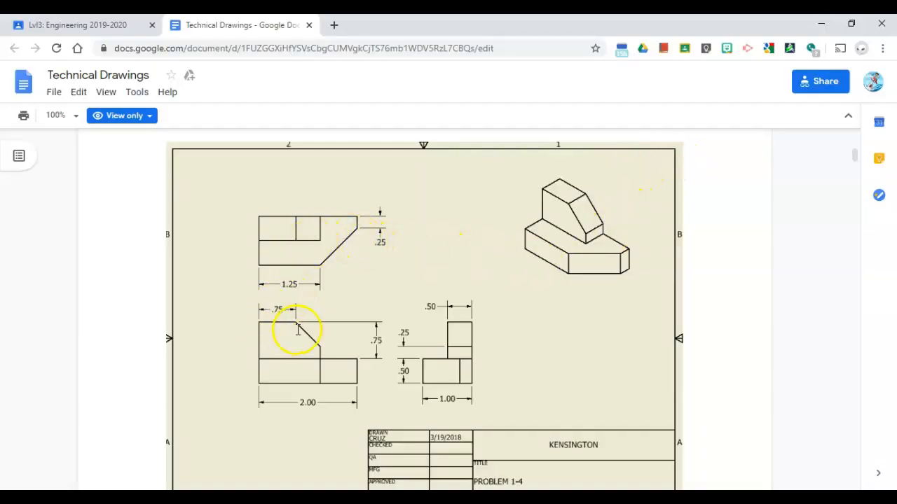
key(alt+Tab)
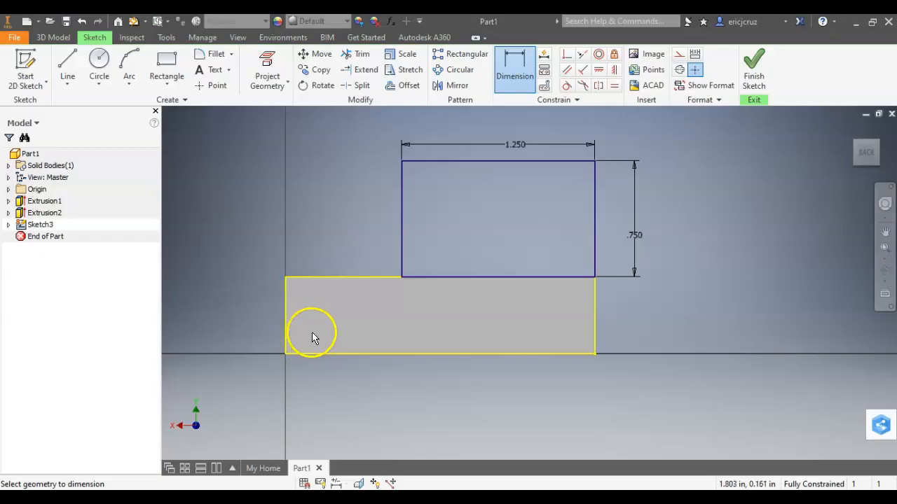
click(68, 66)
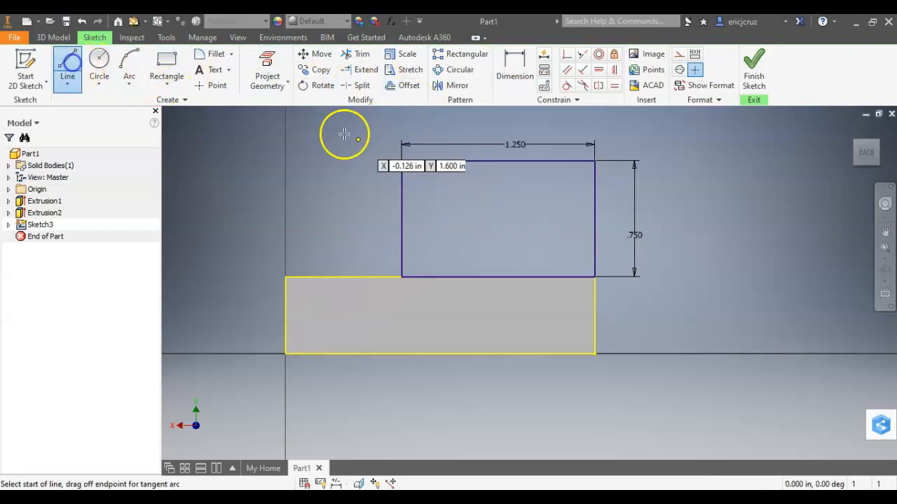
click(482, 162)
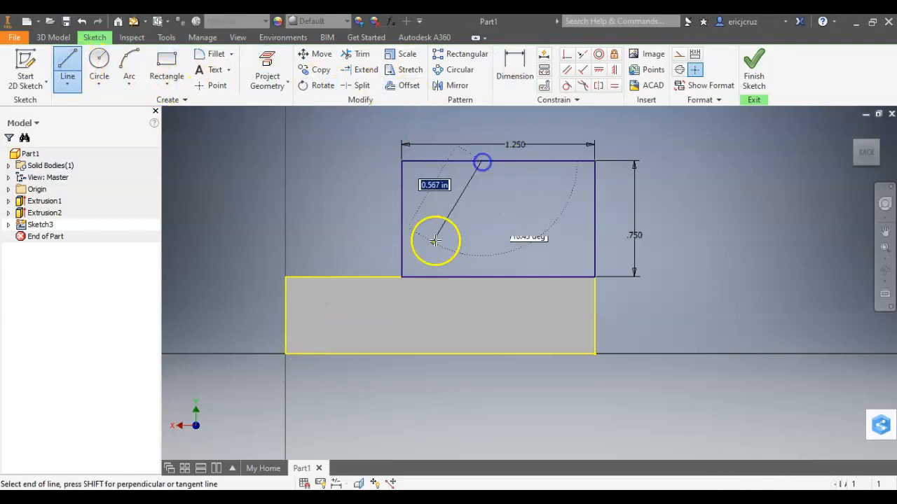
click(402, 221)
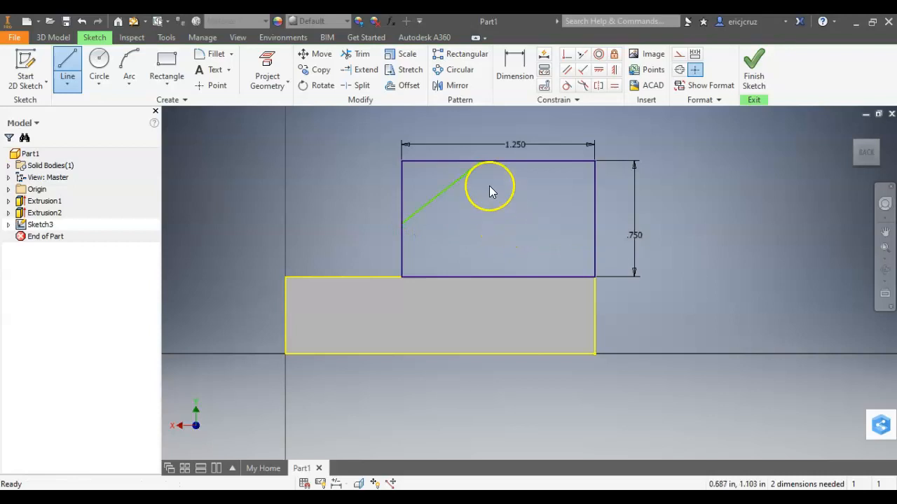
key(Escape)
- Dimension the horizontal distance from the diagonal's upper end to the rectangle's right side at 0.75 in
click(511, 84)
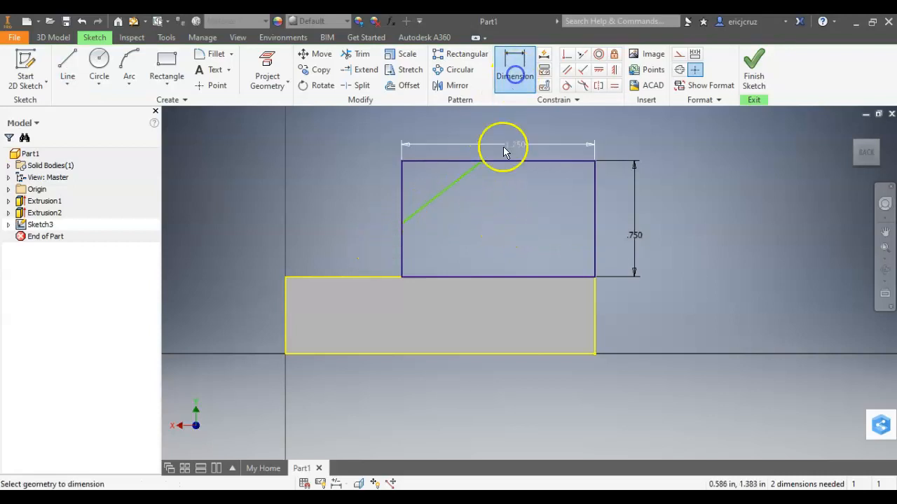
click(594, 184)
click(551, 199)
text(.7)
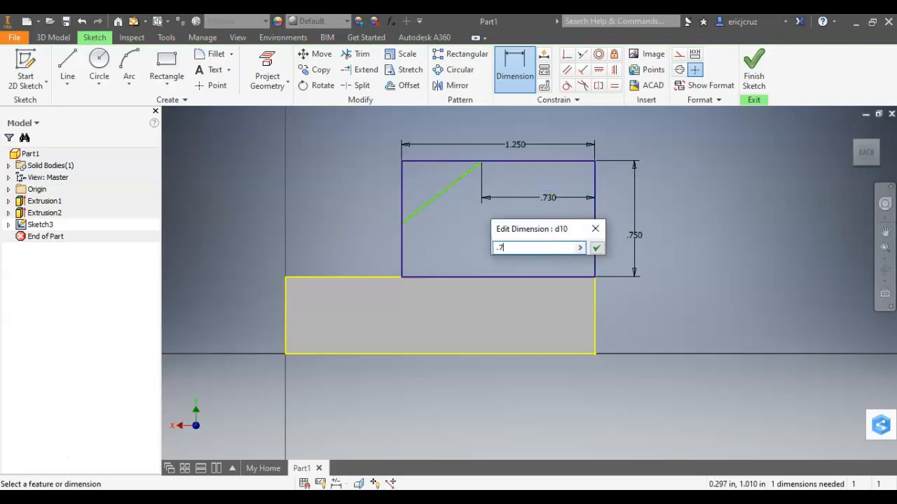
text(50)
key(Return)
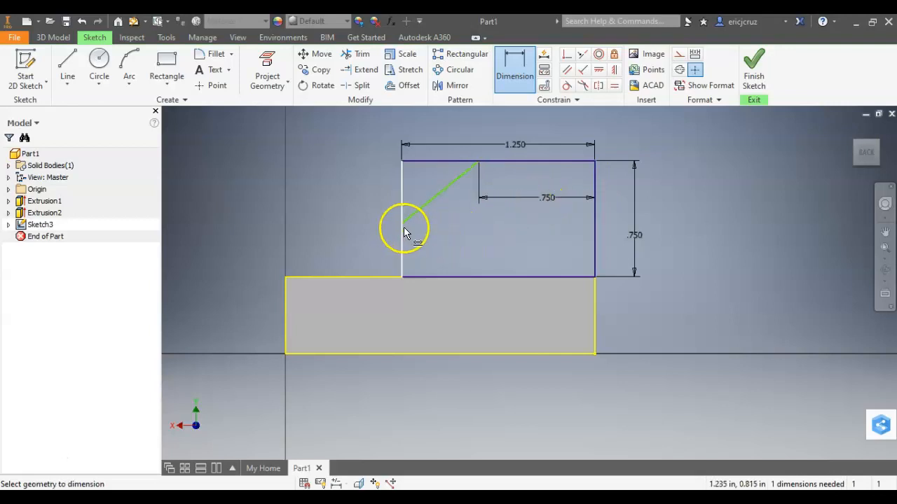
- Dimension the height of the diagonal's lower end above the rectangle's bottom edge at 0.25 in
click(402, 225)
click(430, 277)
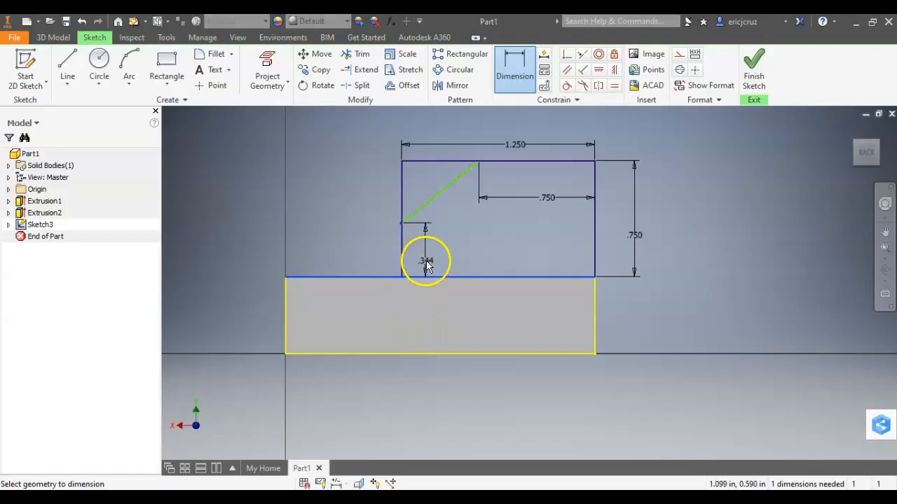
click(430, 248)
text(.)
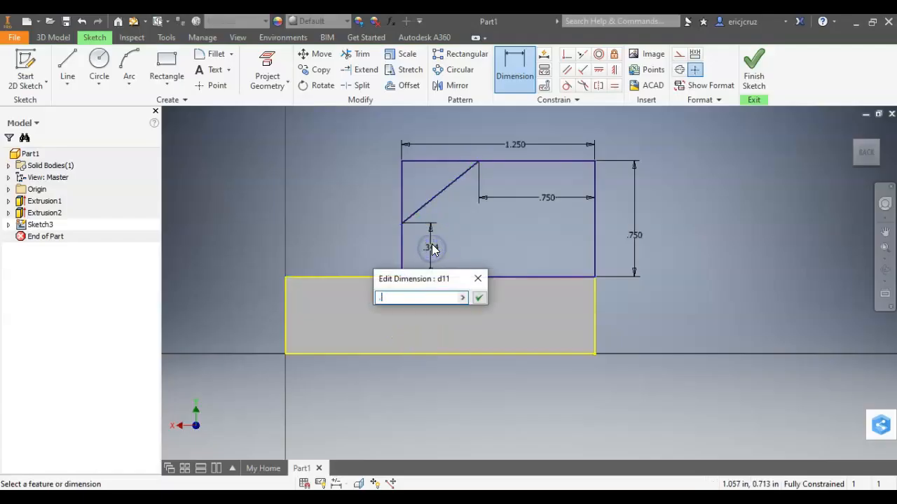
text(25)
key(Return)
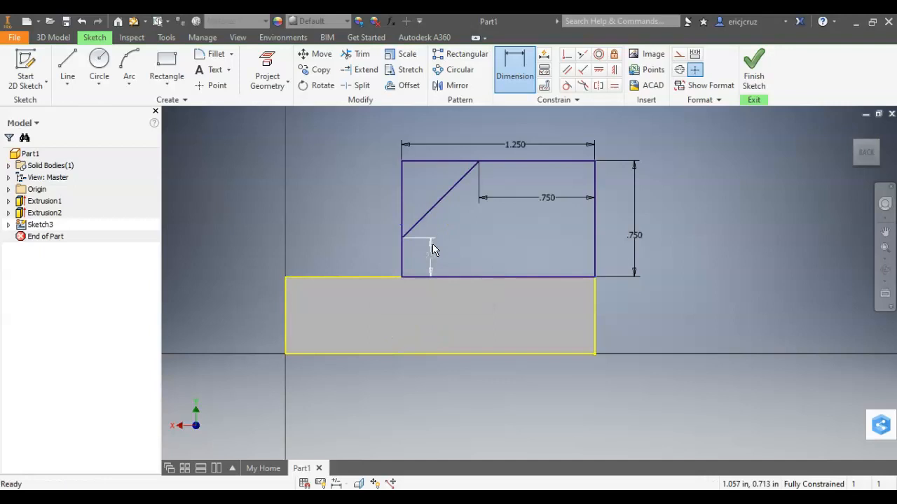
key(Escape)
- Trim away the rectangle's upper left corner outside the diagonal
key(x)
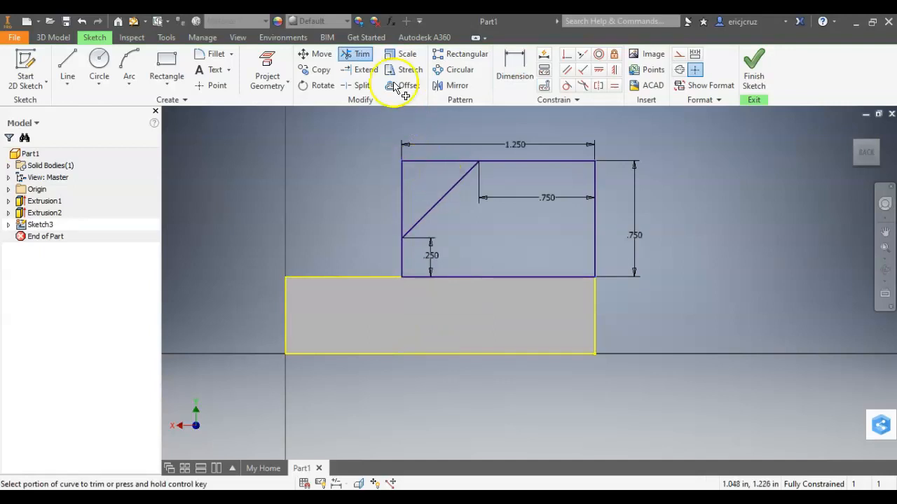
click(364, 60)
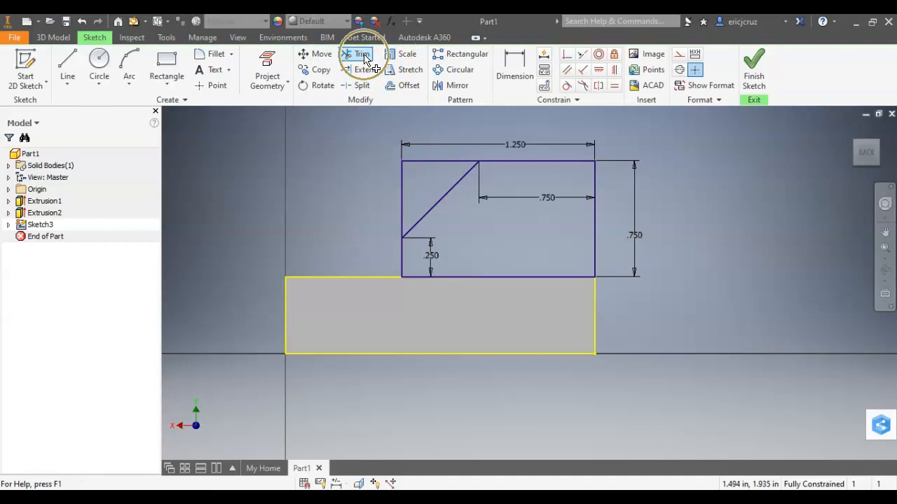
click(432, 161)
click(401, 207)
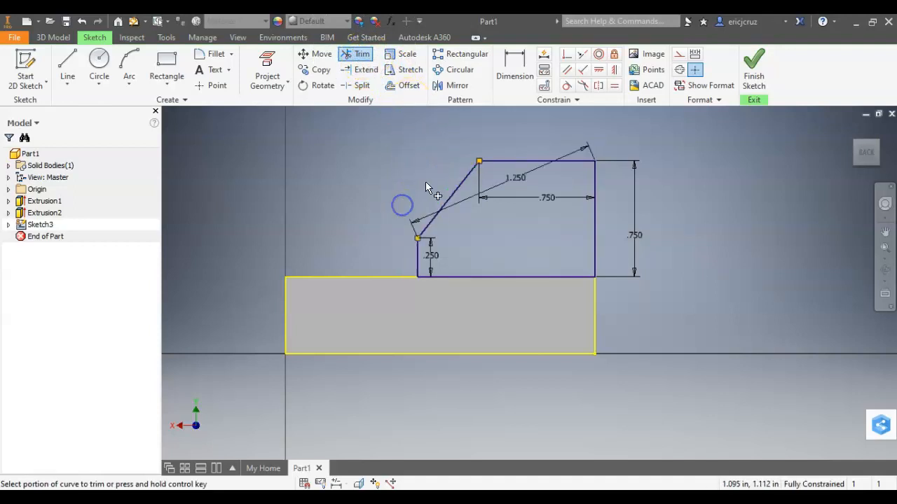
key(Escape)
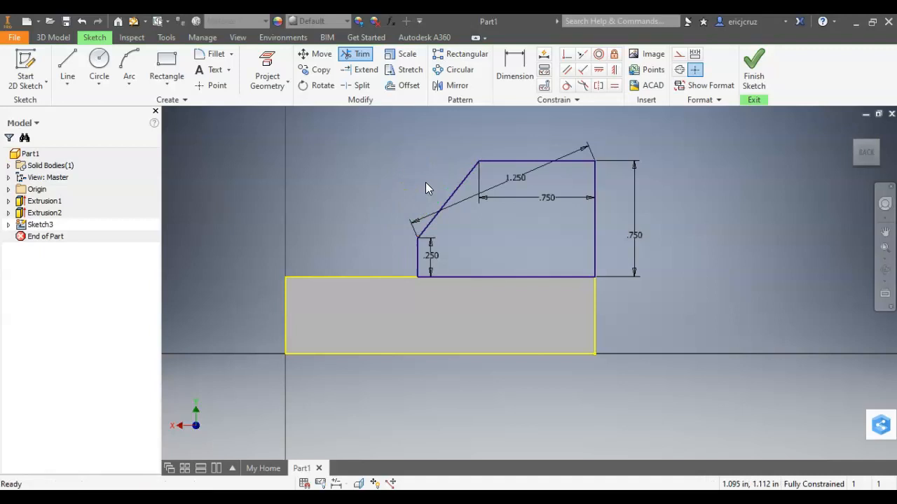
- Delete the slanted 1.250 in dimension that crosses the trimmed profile
click(517, 180)
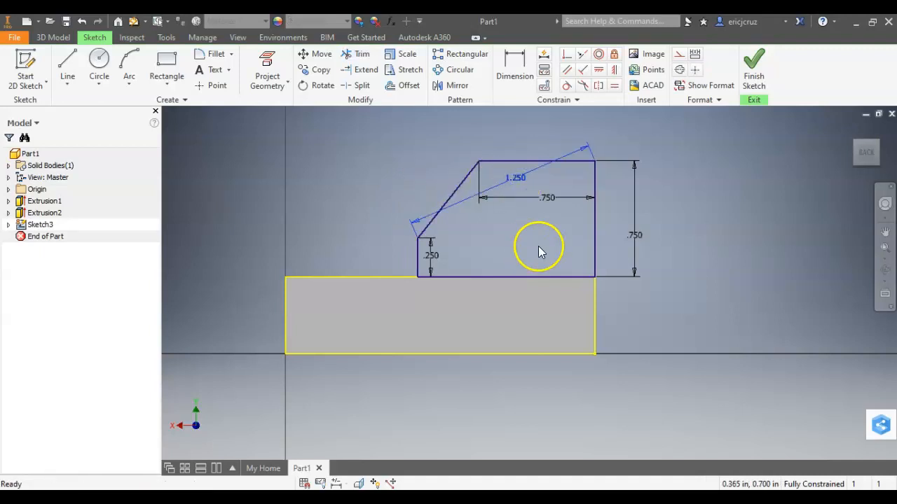
drag(528, 180, 525, 177)
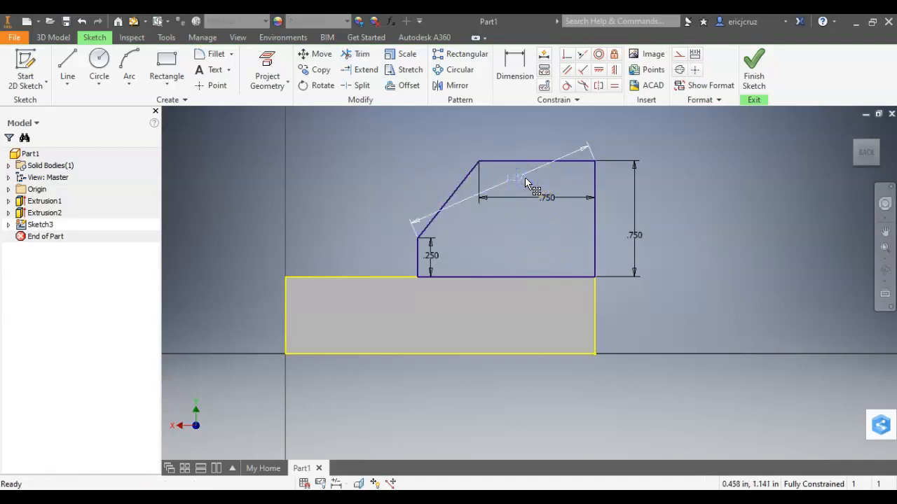
key(Delete)
drag(509, 201, 510, 242)
- Dimension the profile's overall width between its two vertical sides at 1.25 in, checking the length in the reference drawing
click(515, 70)
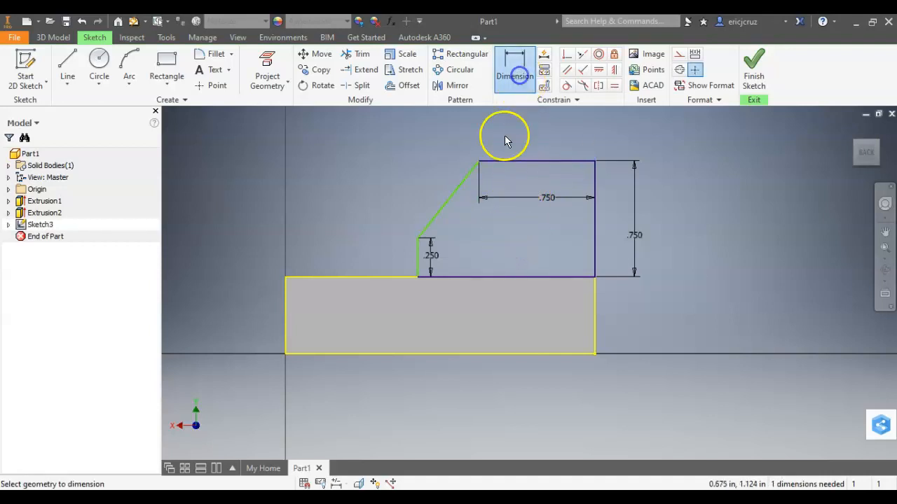
click(419, 252)
click(593, 244)
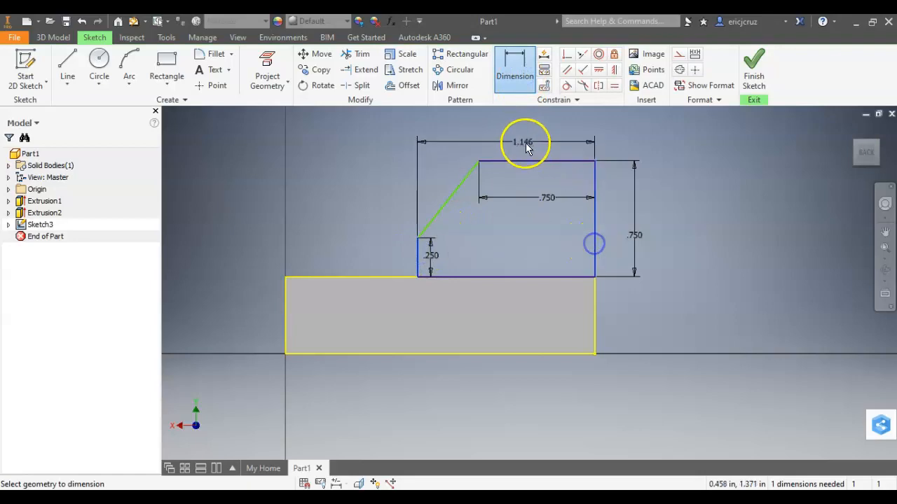
click(520, 142)
key(alt+Tab)
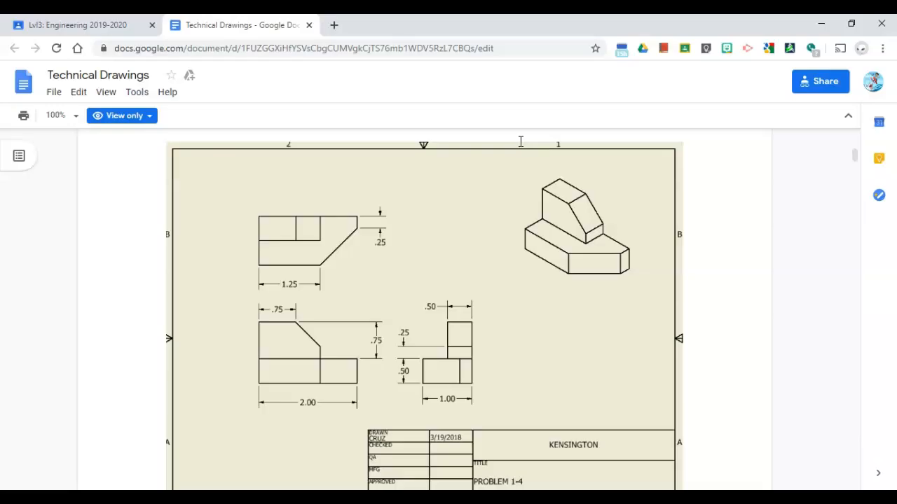
key(alt+Tab)
text(1)
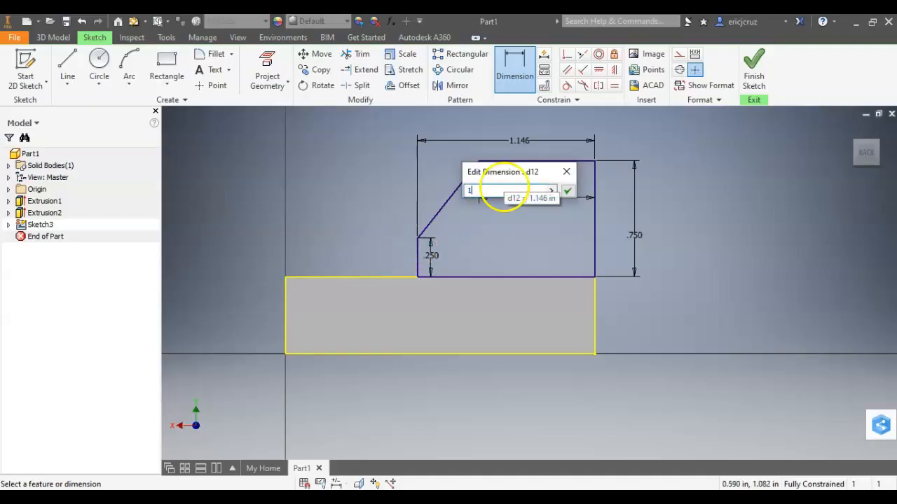
text(.2)
key(Return)
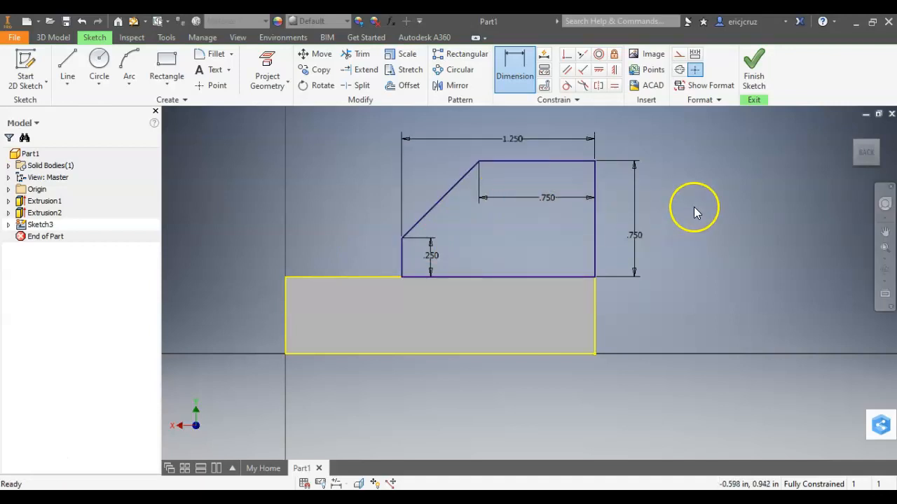
key(Escape)
- Finish the sketch and extrude the sloped profile 0.5 in forward over the base, checking the depth against the reference drawing
click(755, 73)
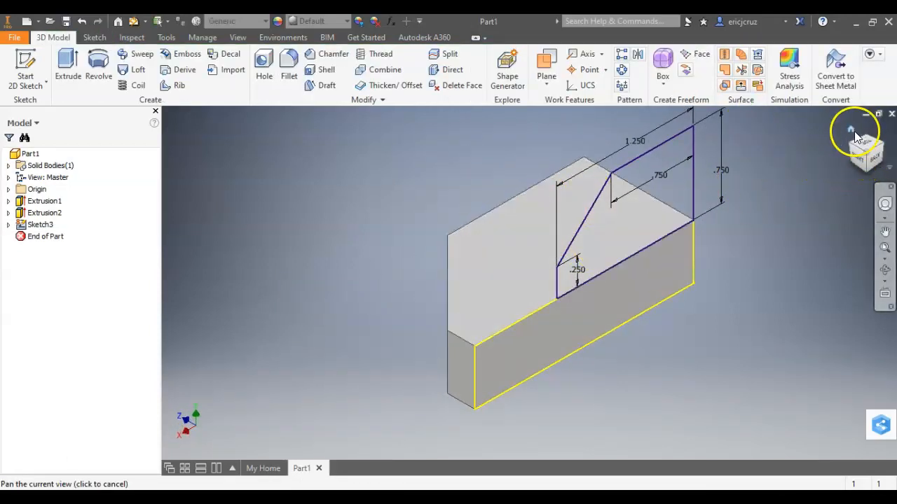
click(852, 131)
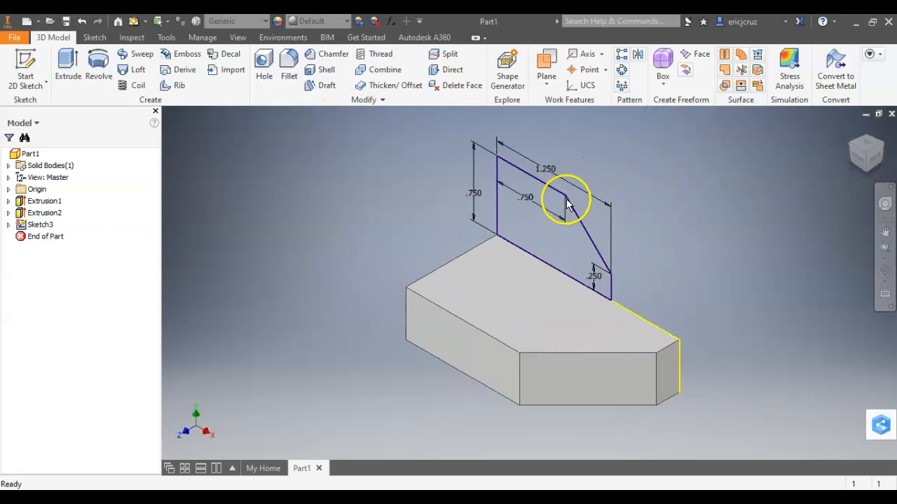
click(70, 67)
click(518, 222)
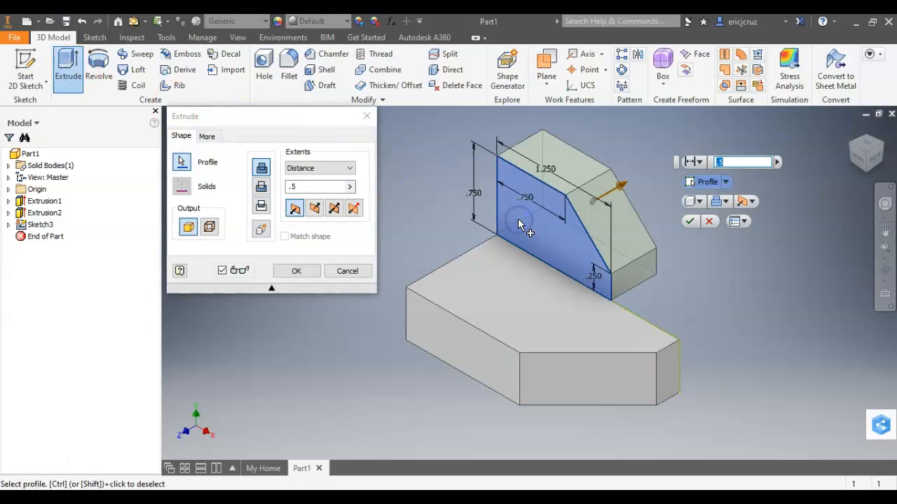
click(320, 209)
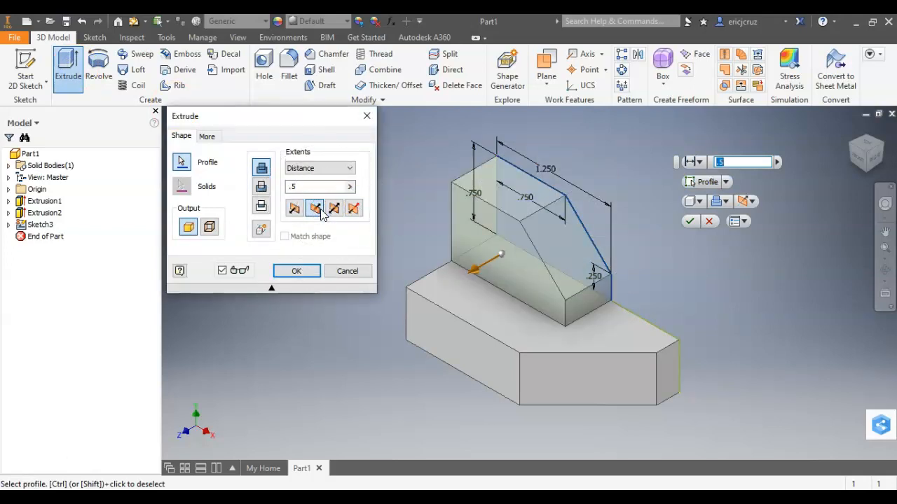
key(alt+Tab)
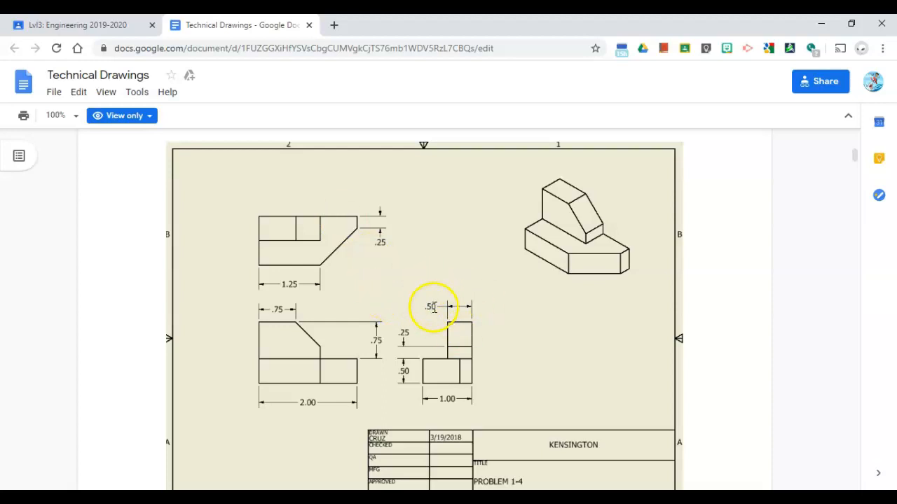
key(alt+Tab)
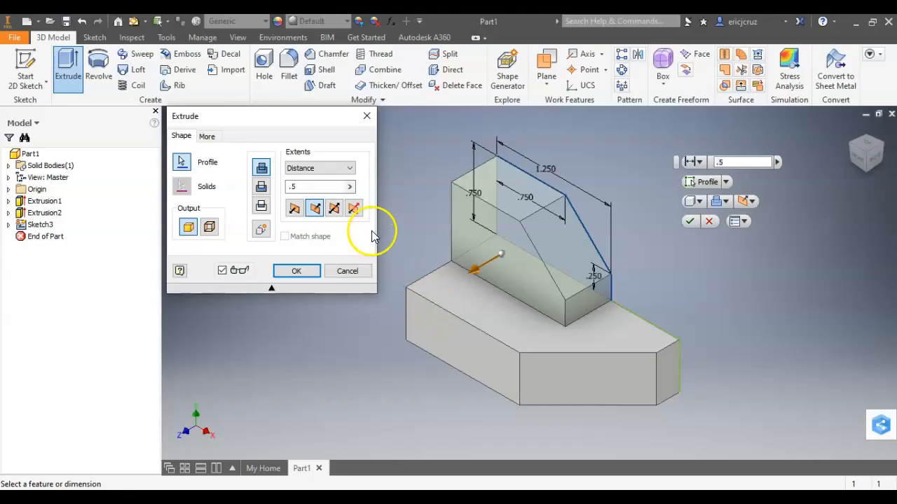
click(297, 269)
- Compare the finished part in its home view with the isometric view in the Problem 1-4 reference drawing
click(849, 130)
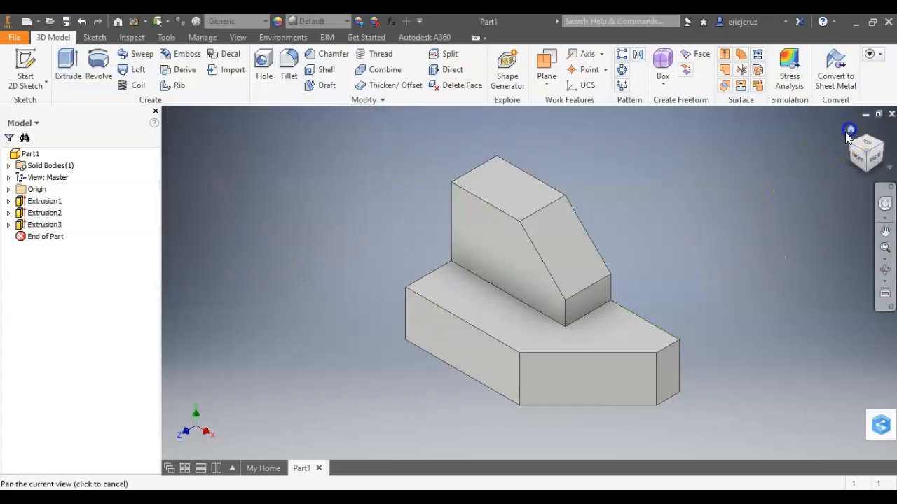
key(alt+Tab)
scroll(526, 226, up, 2)
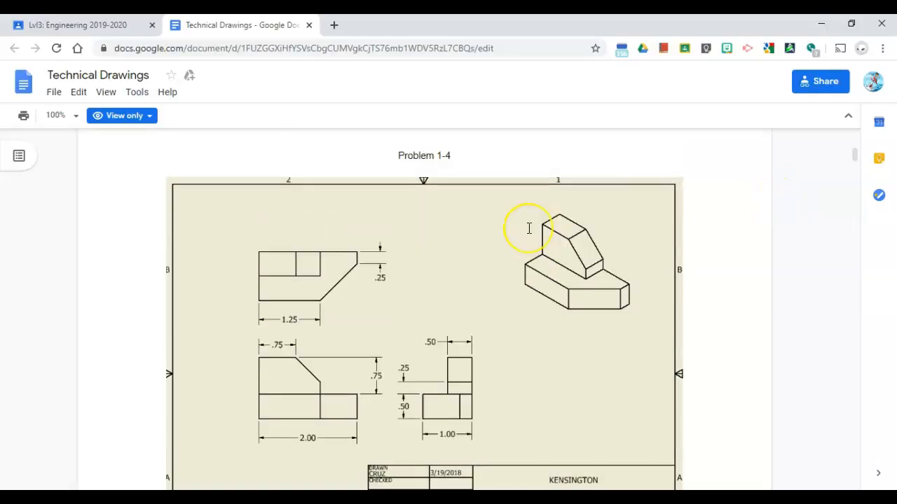
key(alt+Tab)
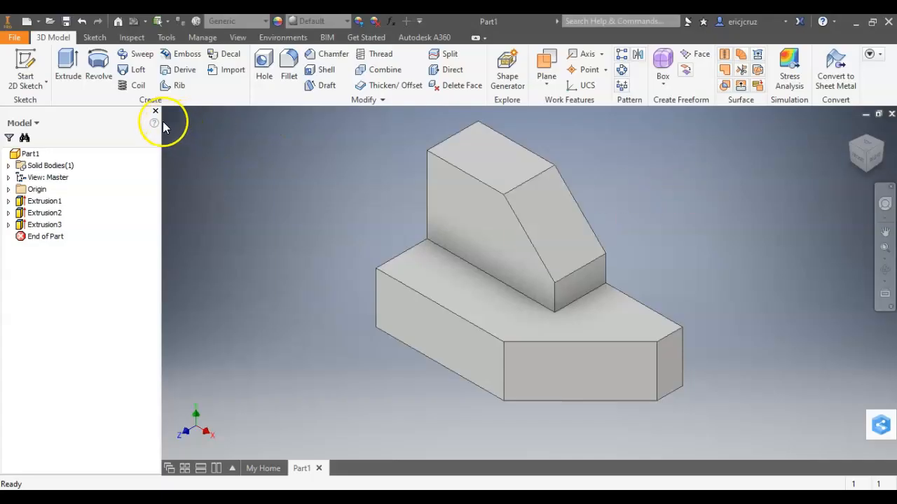
- Save the part in the Documents folder as "problem 1-4"
click(66, 21)
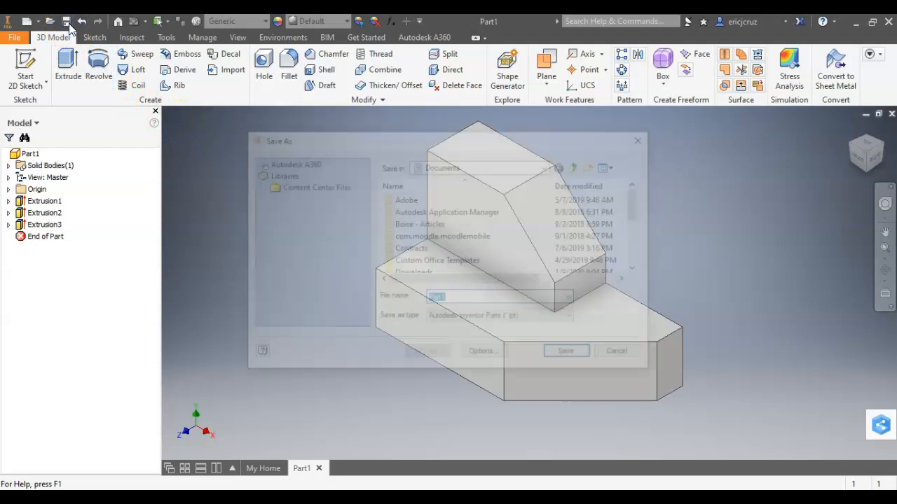
text(problem 1-4)
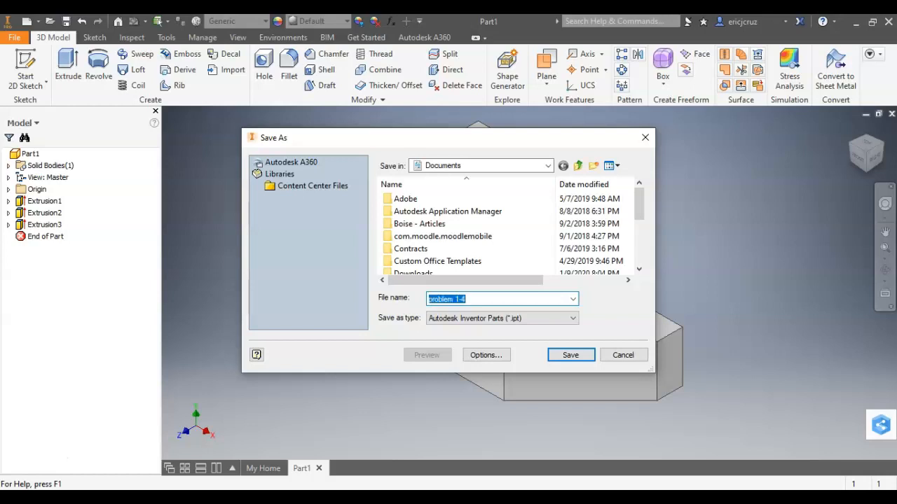
key(Return)
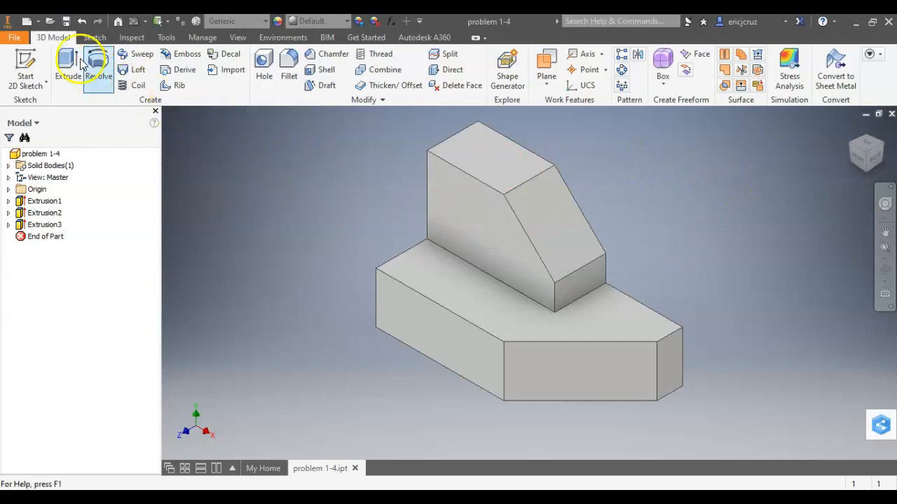
- Create a new drawing document and change its sheet size to A
click(39, 22)
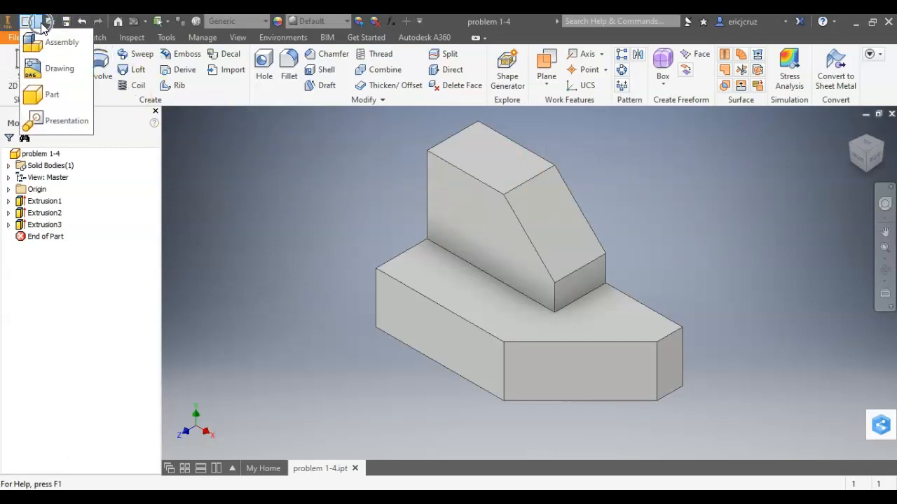
click(37, 73)
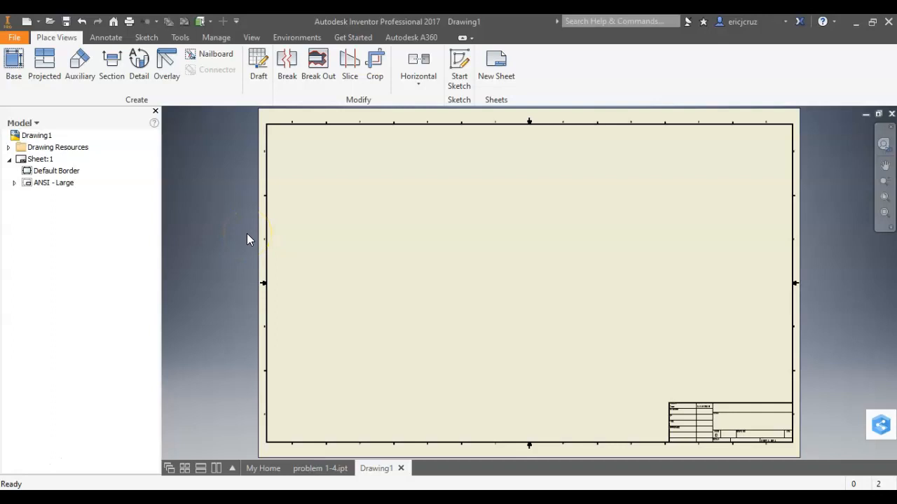
click(40, 160)
click(41, 161)
click(41, 160)
click(41, 160)
right_click(41, 160)
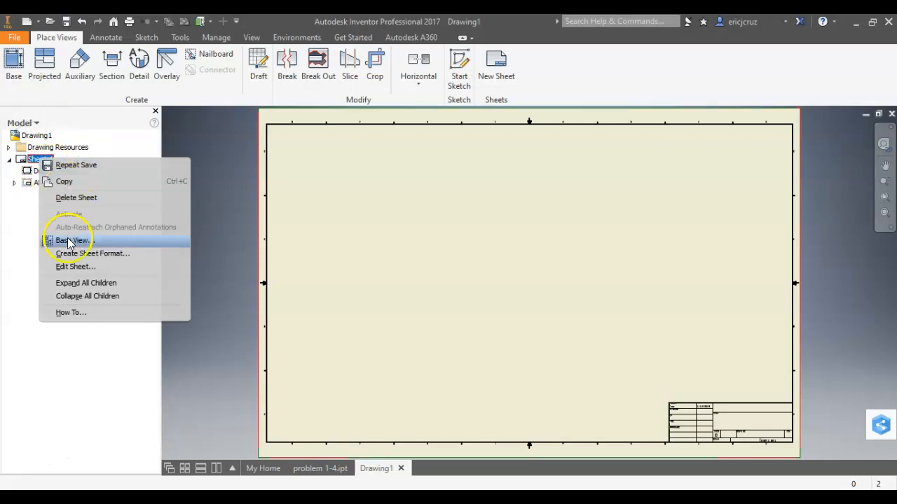
click(70, 267)
click(214, 198)
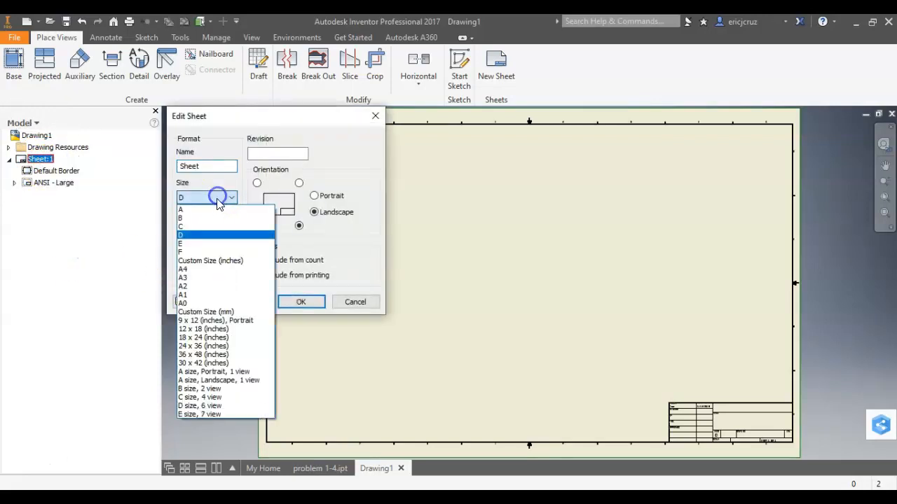
click(212, 210)
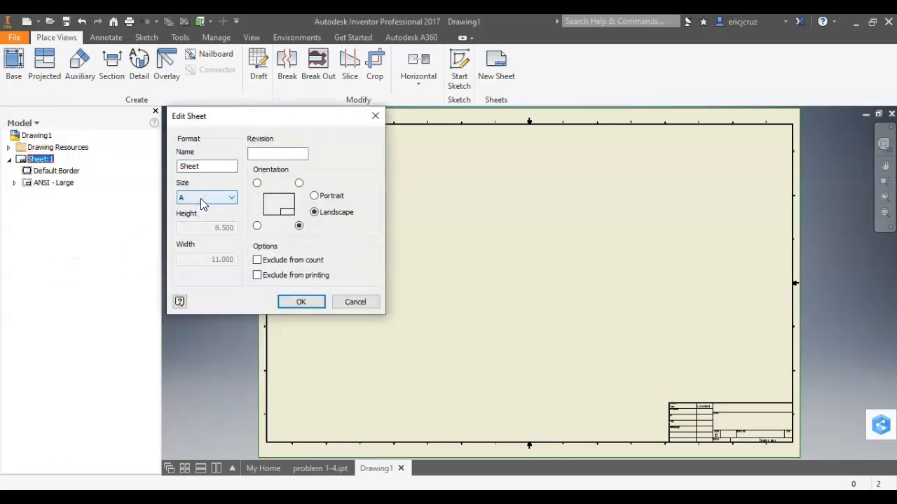
click(201, 203)
click(292, 307)
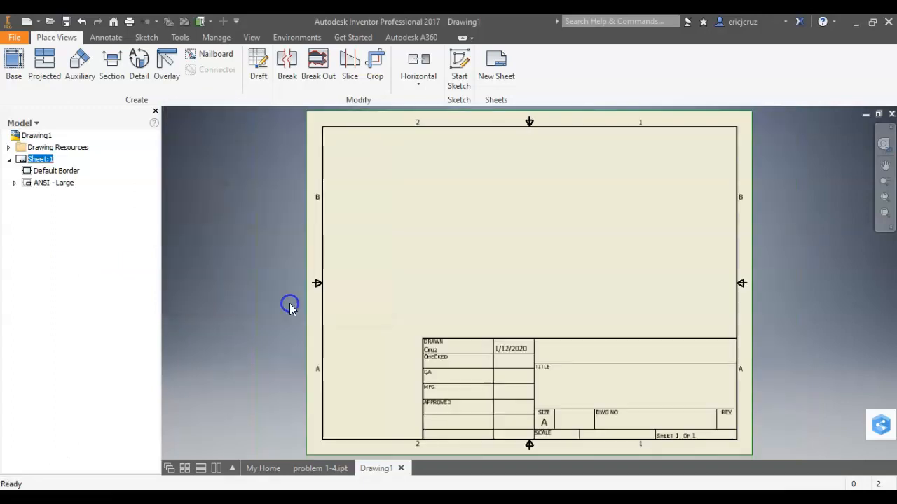
- Delete the ANSI - Large title block from Sheet:1
right_click(39, 184)
click(11, 207)
right_click(43, 196)
click(73, 210)
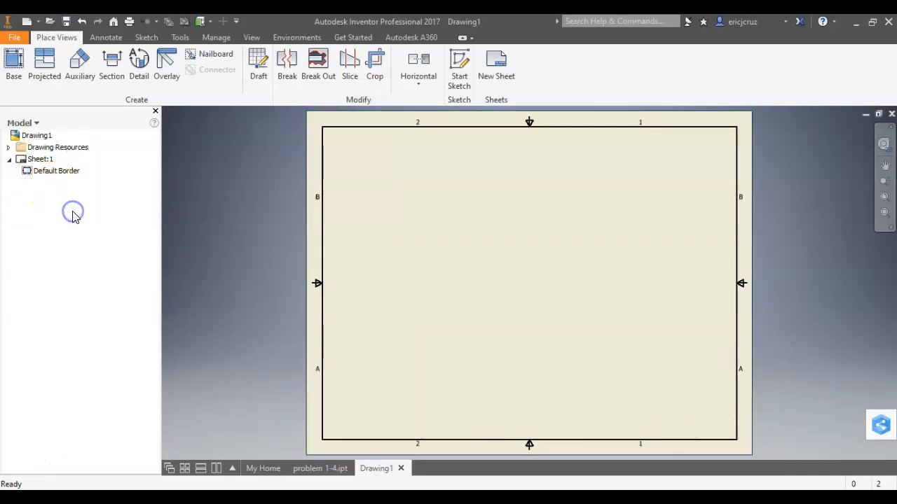
- Insert the ANSI A title block from the drawing resources onto the sheet
click(8, 148)
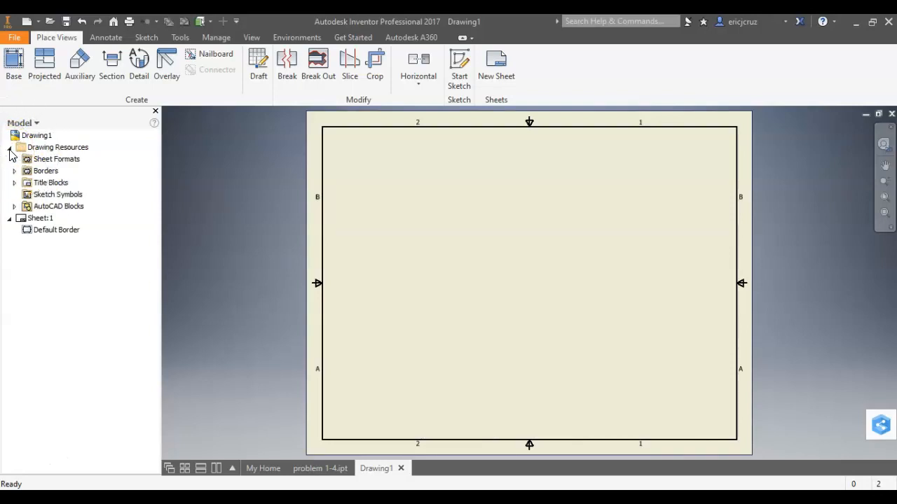
click(14, 183)
click(46, 184)
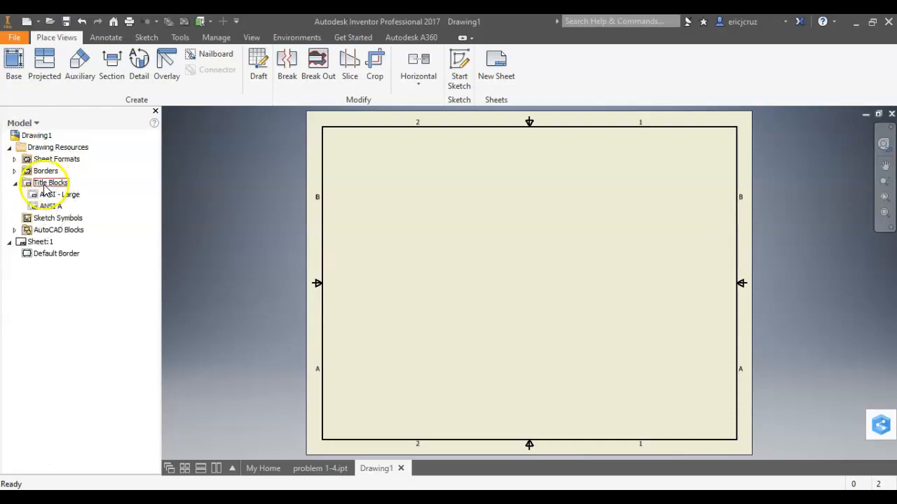
key(ctrl)
key(ctrl)
click(57, 208)
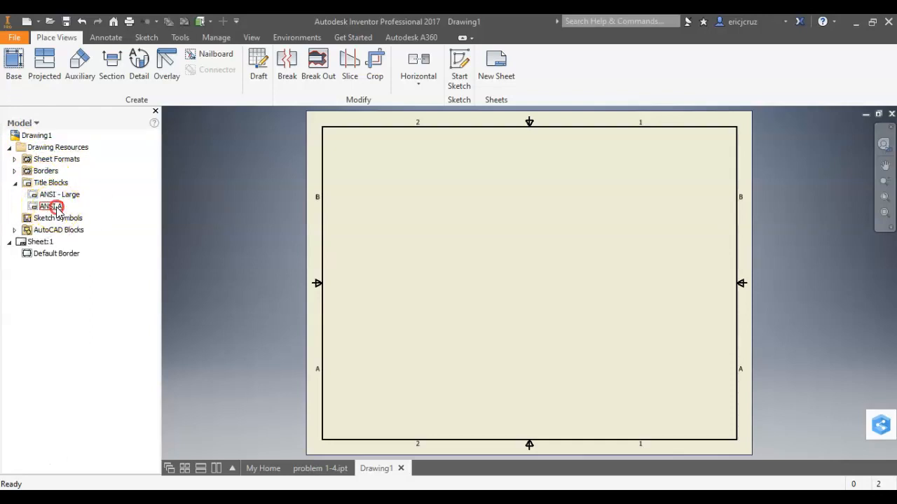
right_click(57, 211)
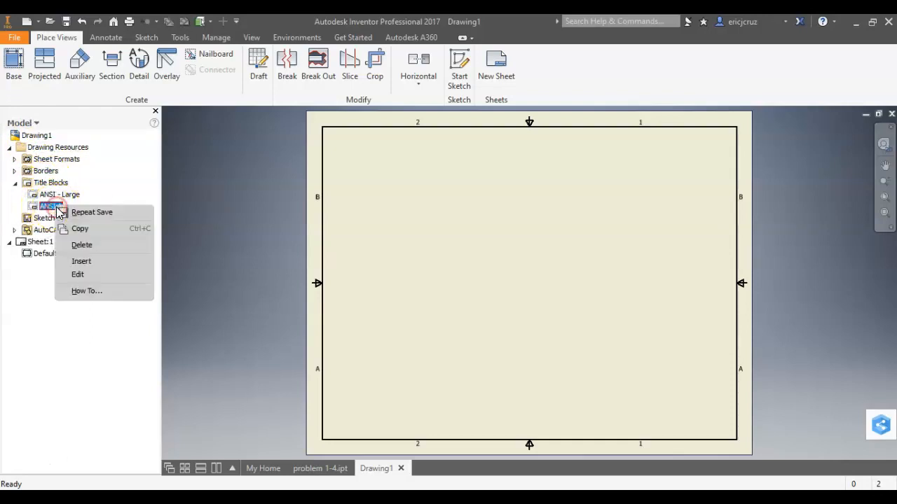
click(83, 261)
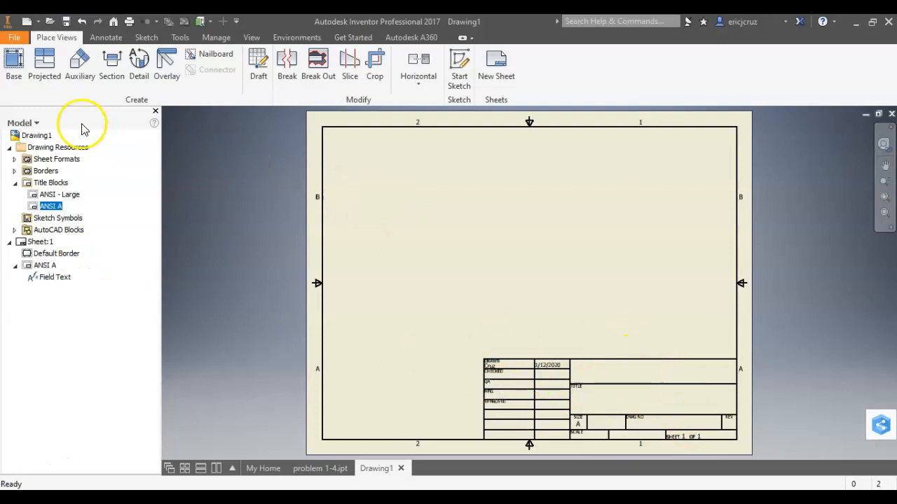
- Start a base view of problem 1-4.ipt in Front orientation at 1:1 scale, positioned just above the sheet's lower-left area
click(14, 65)
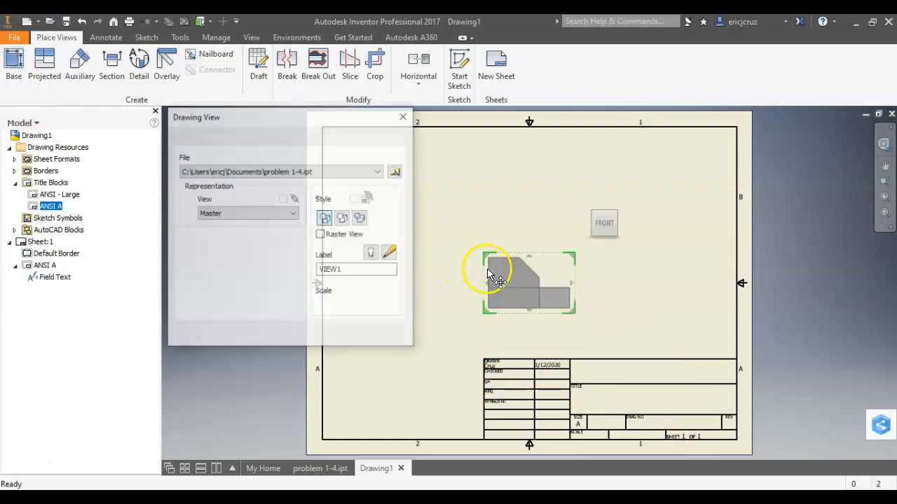
drag(356, 120, 250, 106)
drag(469, 301, 407, 302)
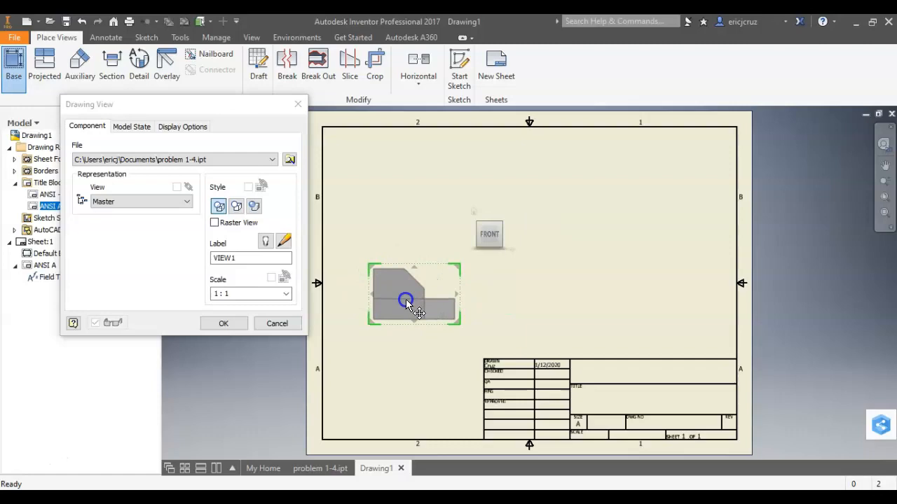
click(406, 302)
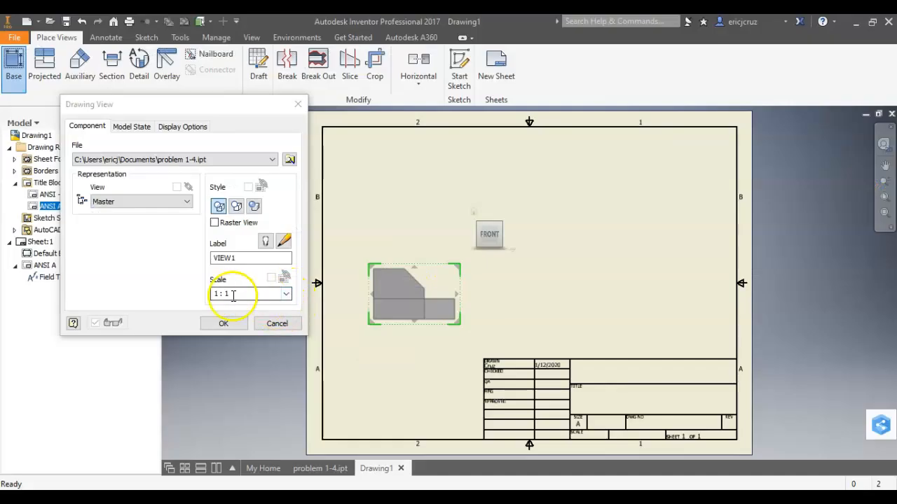
click(224, 293)
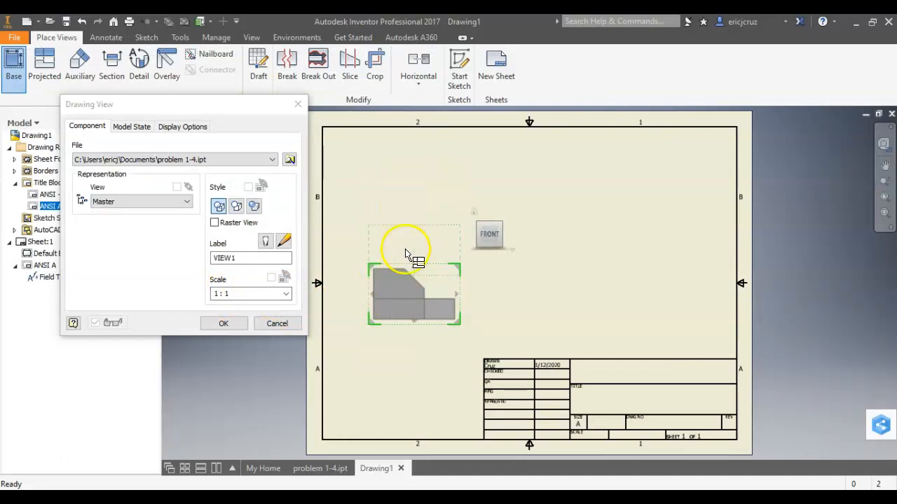
- Add projected top, right-side and isometric views from the front view and create all four views
click(408, 194)
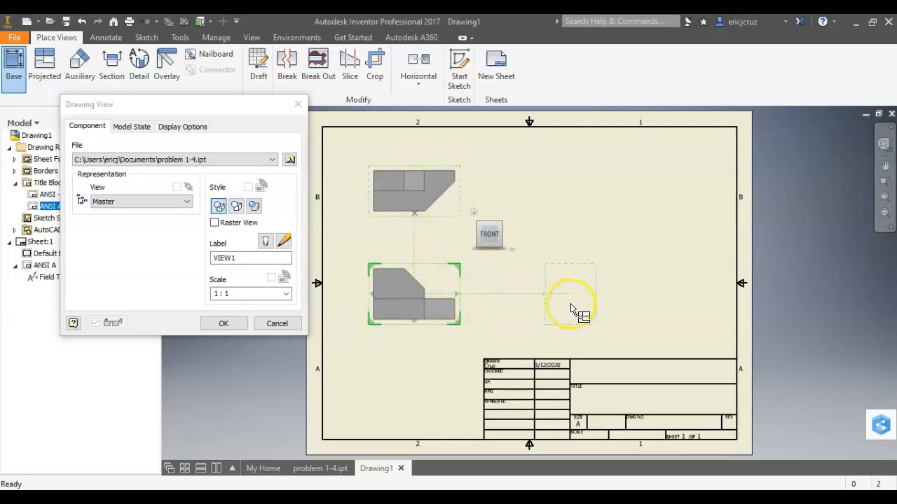
click(570, 303)
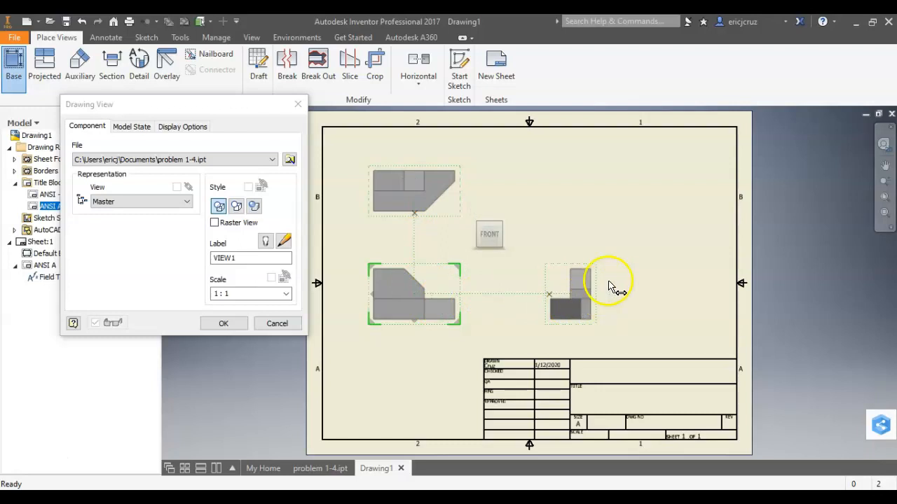
click(679, 188)
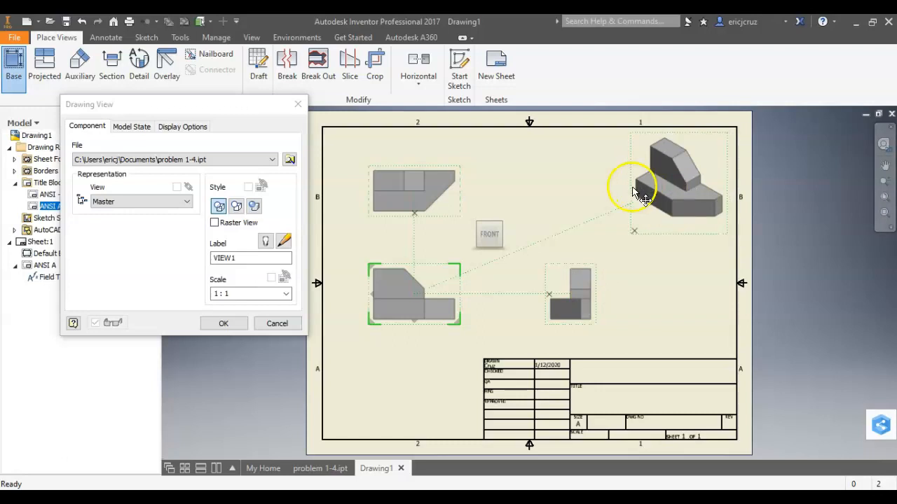
click(227, 323)
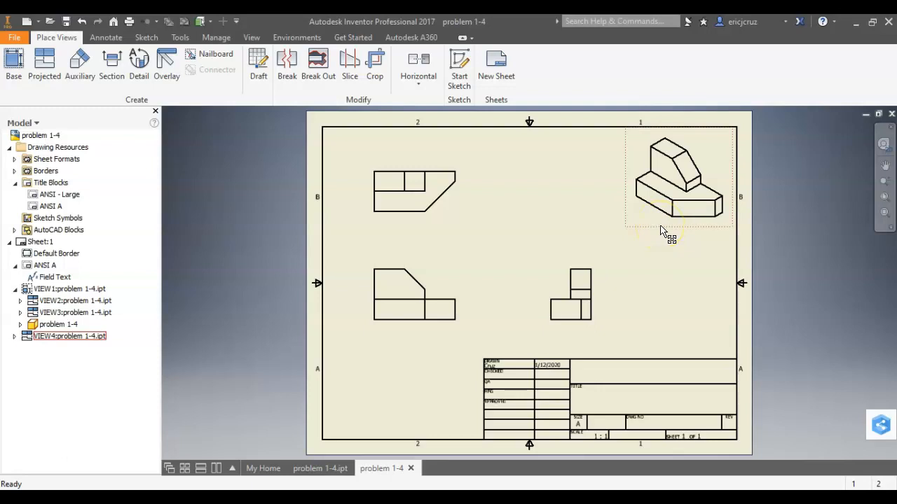
- Change the isometric view's display style to shaded
double_click(660, 231)
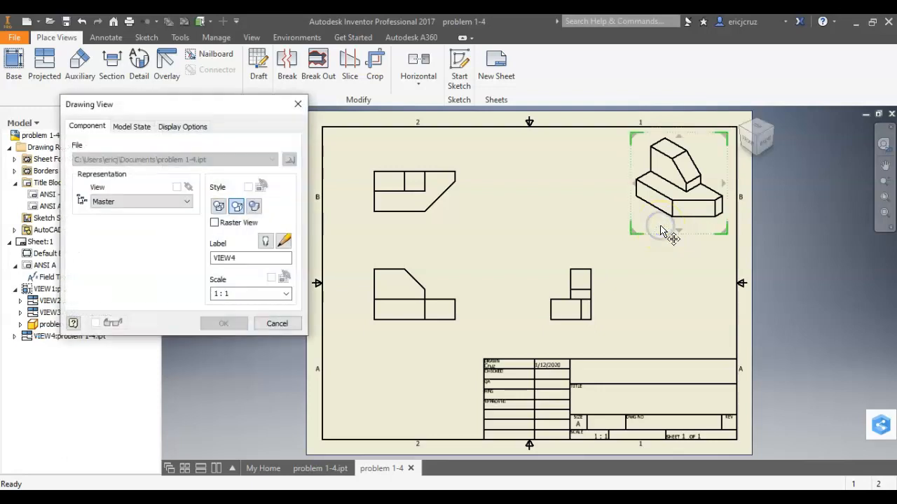
click(259, 213)
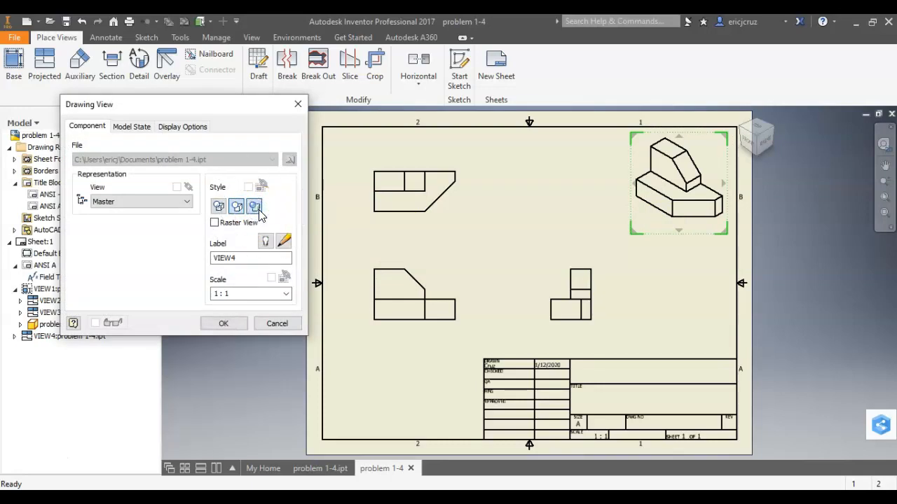
click(221, 322)
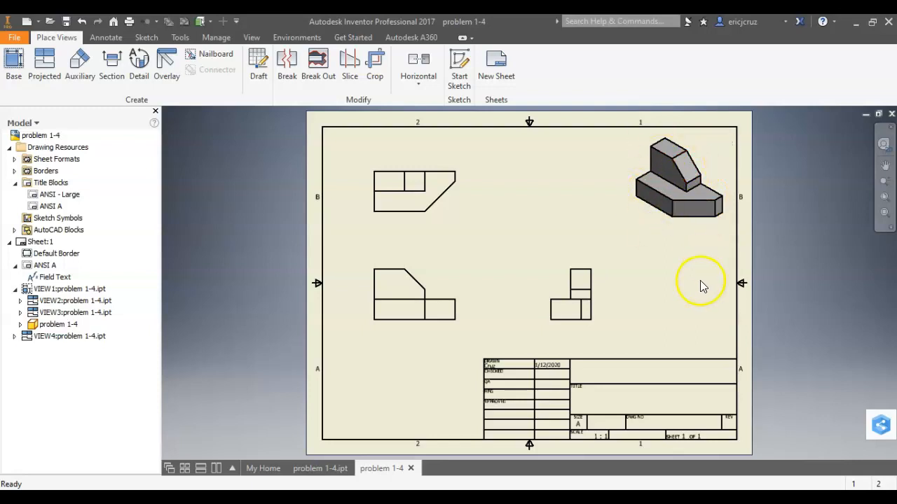
- Dimension the base's overall width below the front view, following the reference drawing, with editing dimensions on creation turned off
key(alt+Tab)
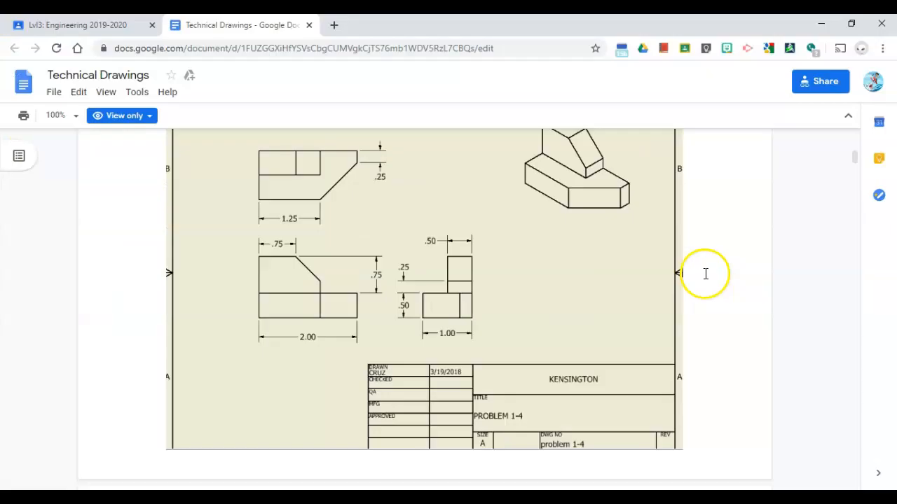
key(alt+Tab)
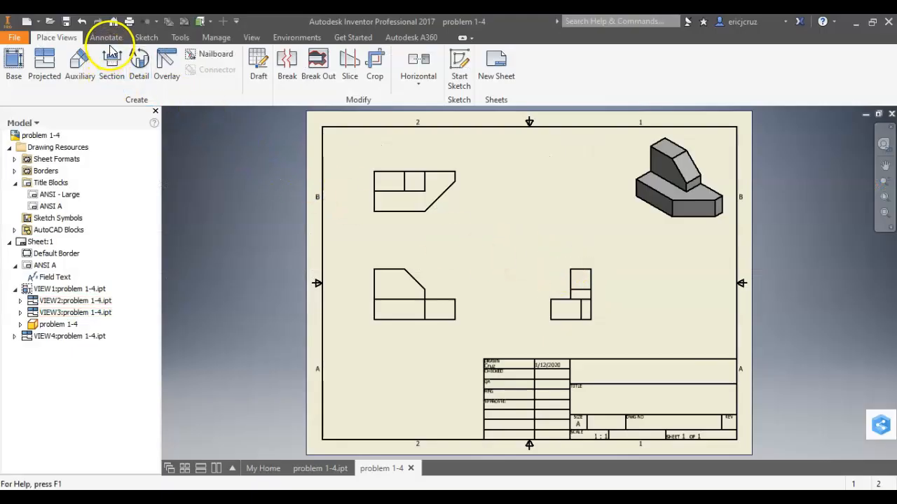
click(109, 37)
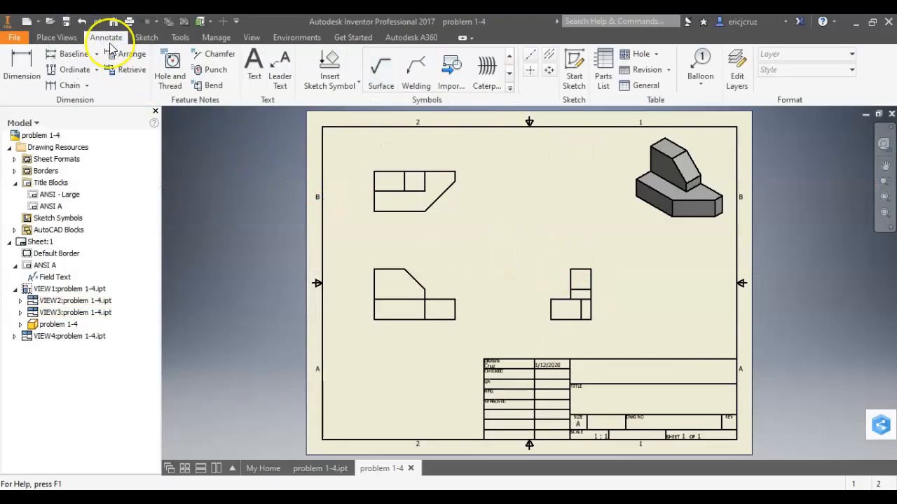
click(22, 67)
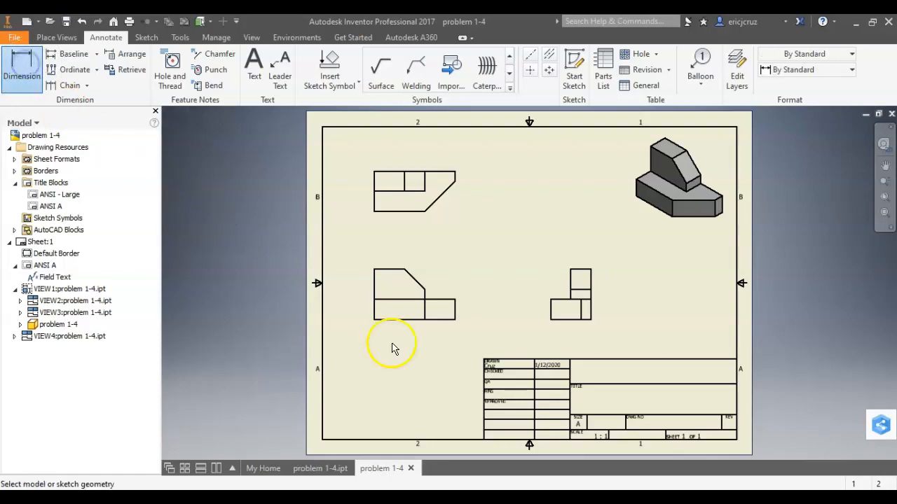
key(alt+Tab)
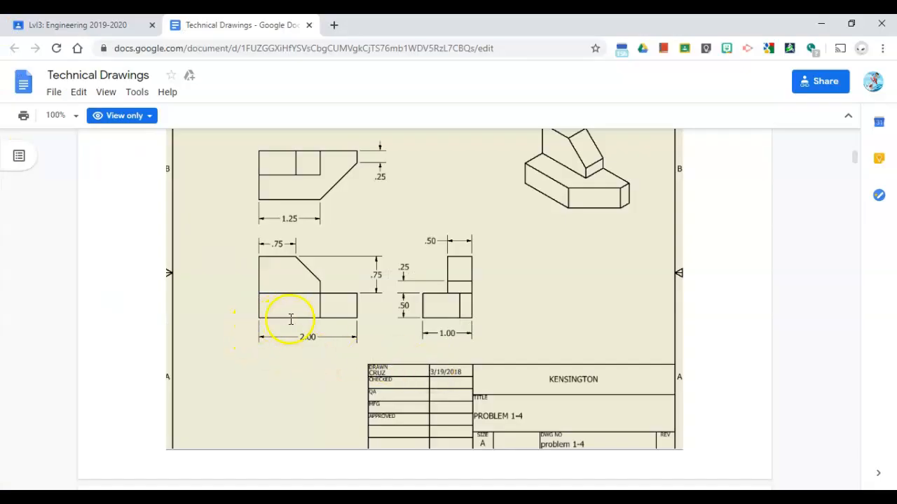
key(alt+Tab)
click(374, 316)
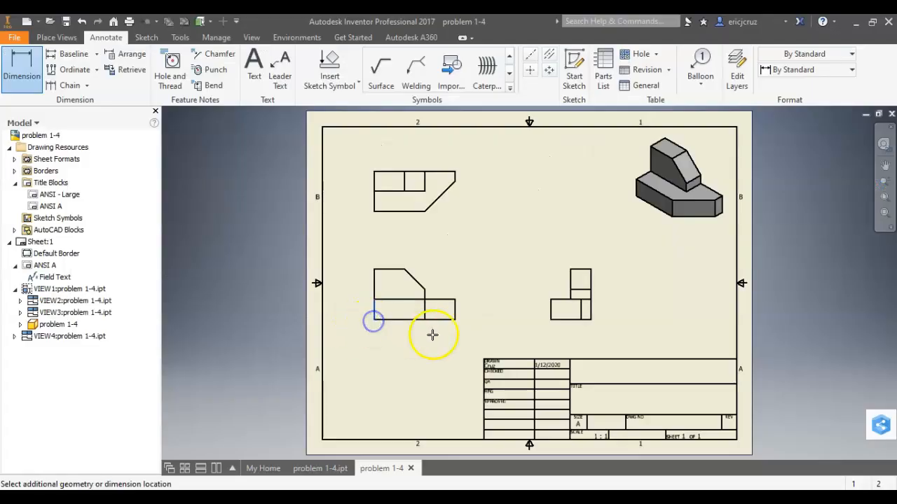
click(456, 321)
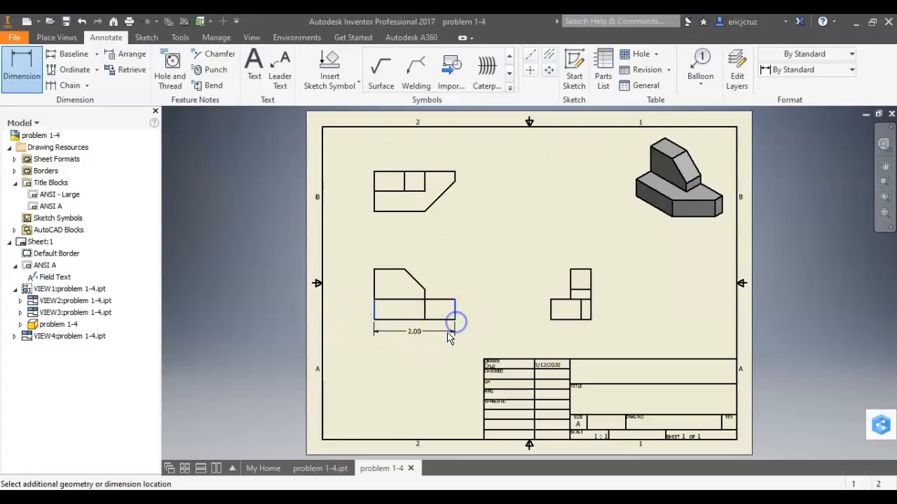
click(414, 359)
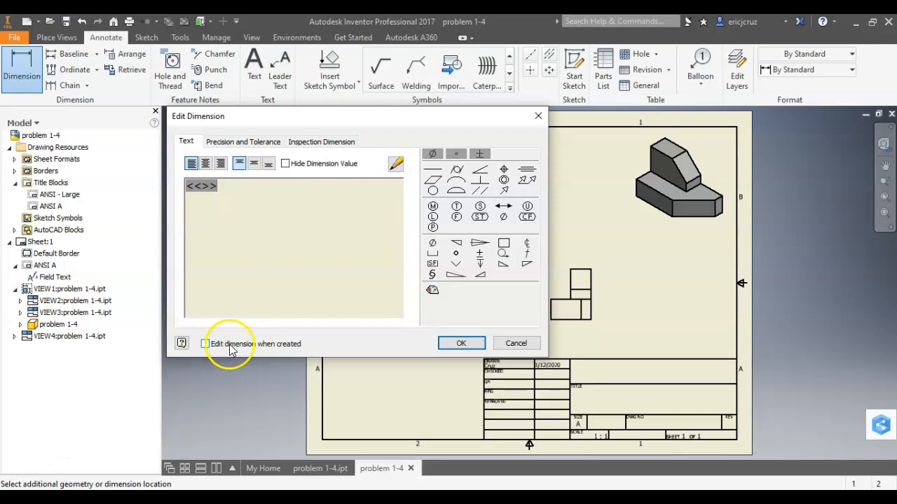
click(456, 343)
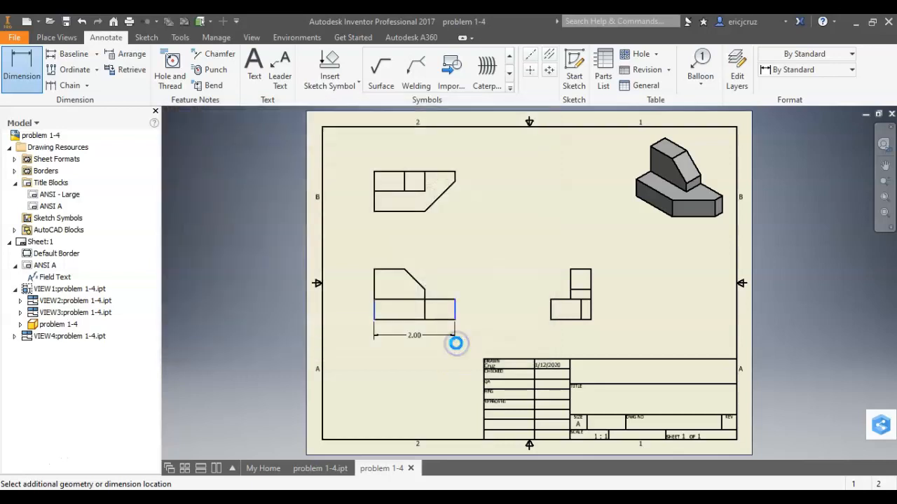
- Dimension the upper block's flat top edge above the front view, following the reference drawing
scroll(495, 318, up, 2)
scroll(496, 319, down, 2)
scroll(496, 318, up, 3)
scroll(495, 319, down, 2)
middle_drag(497, 316, 452, 361)
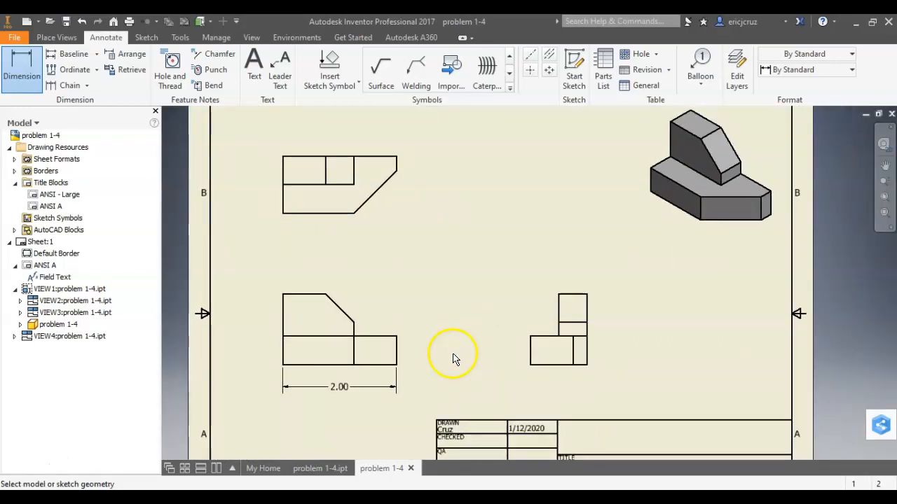
key(alt+Tab)
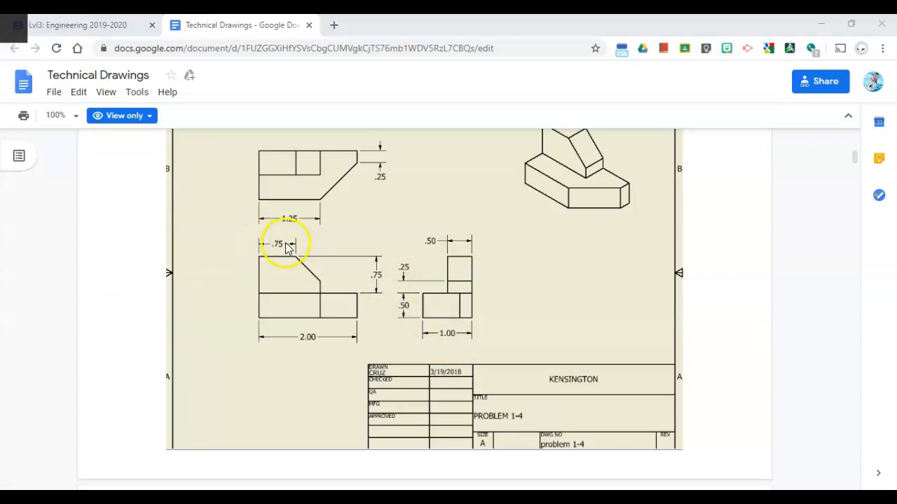
key(alt+Tab)
click(22, 68)
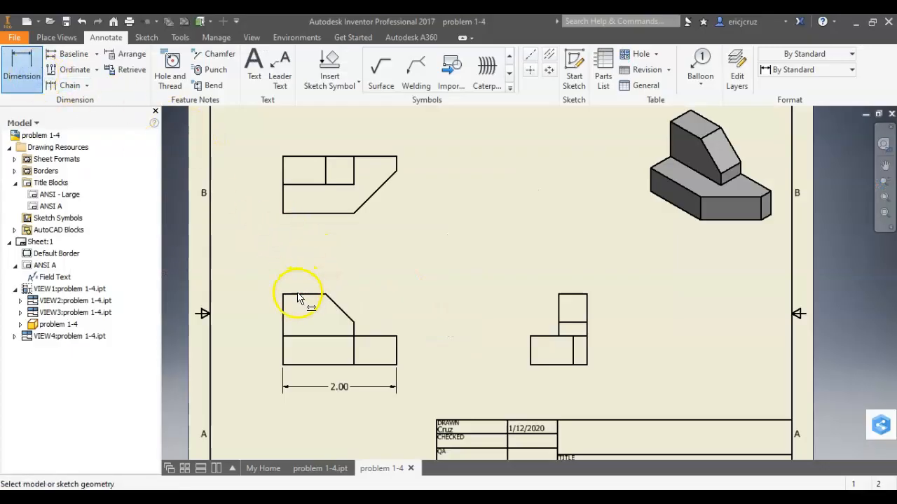
scroll(294, 300, up, 5)
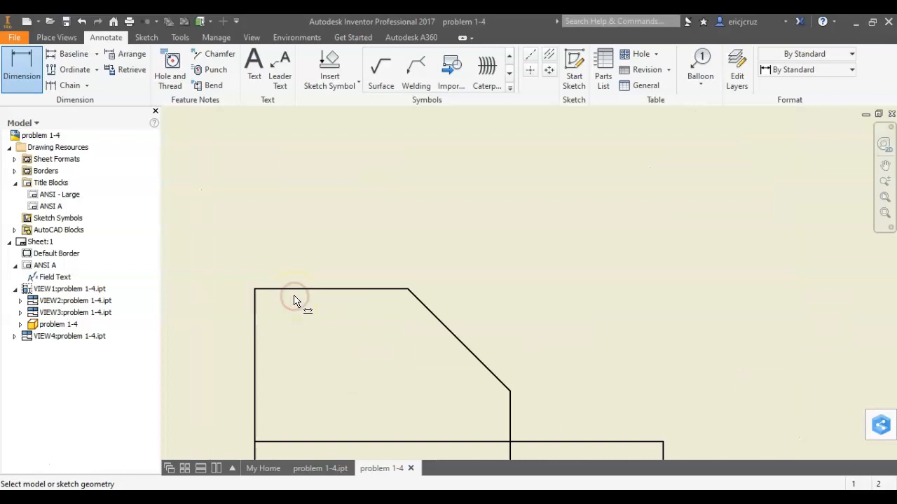
click(380, 293)
click(373, 203)
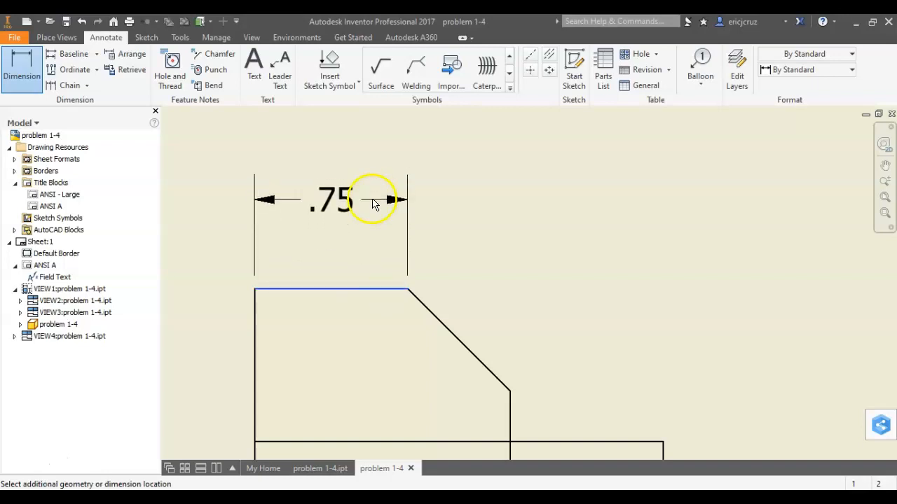
click(362, 206)
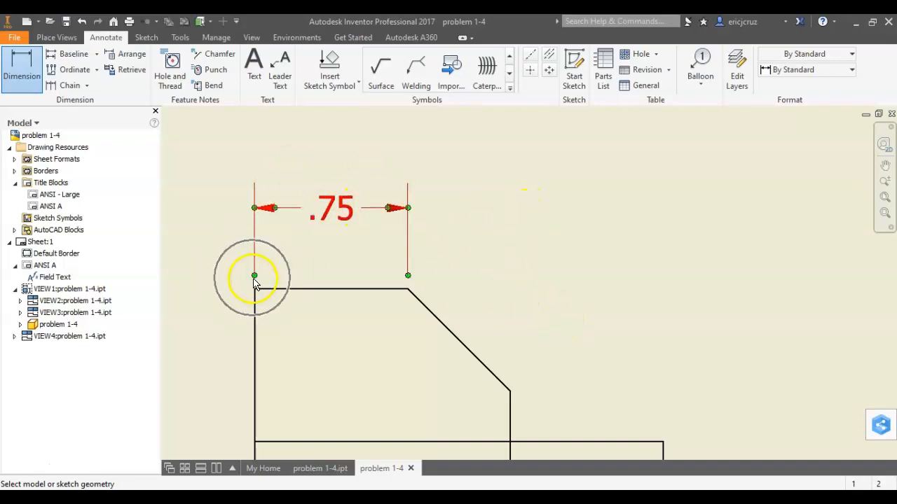
- Dimension the upper block's height above the base beside the front view, following the reference drawing
scroll(402, 334, down, 4)
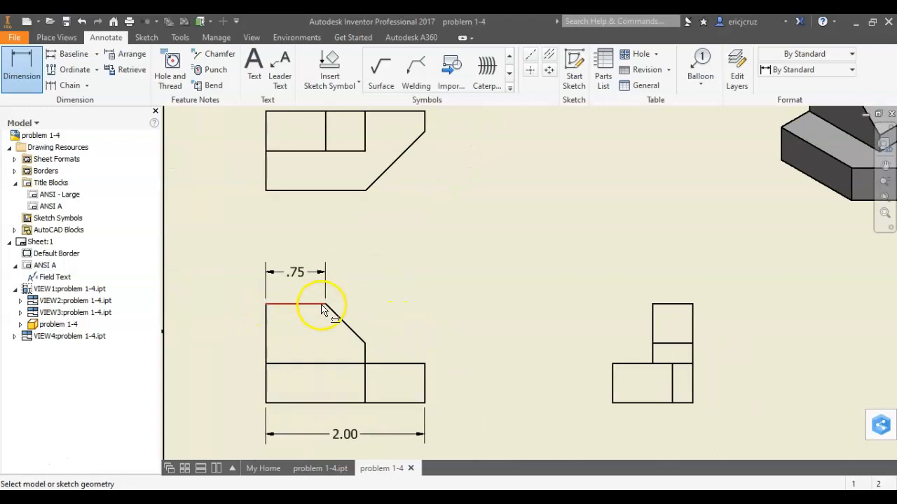
key(alt+Tab)
key(alt+Tab)
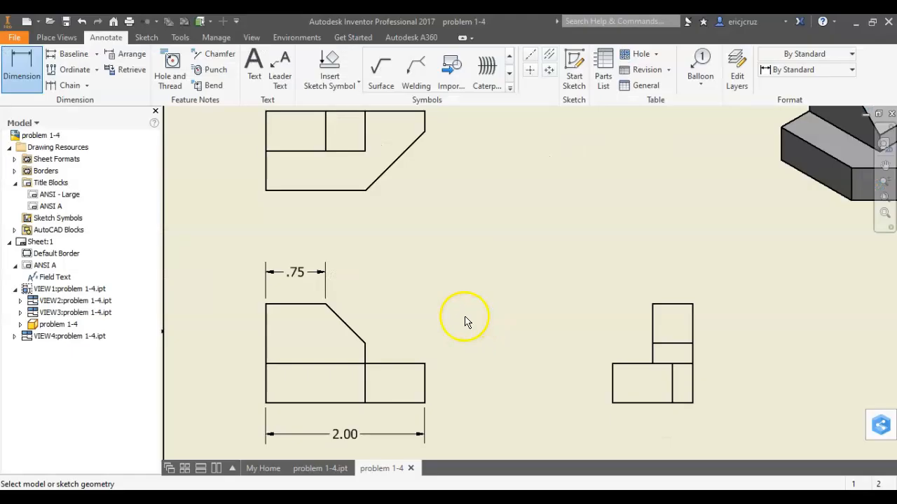
key(alt+Tab)
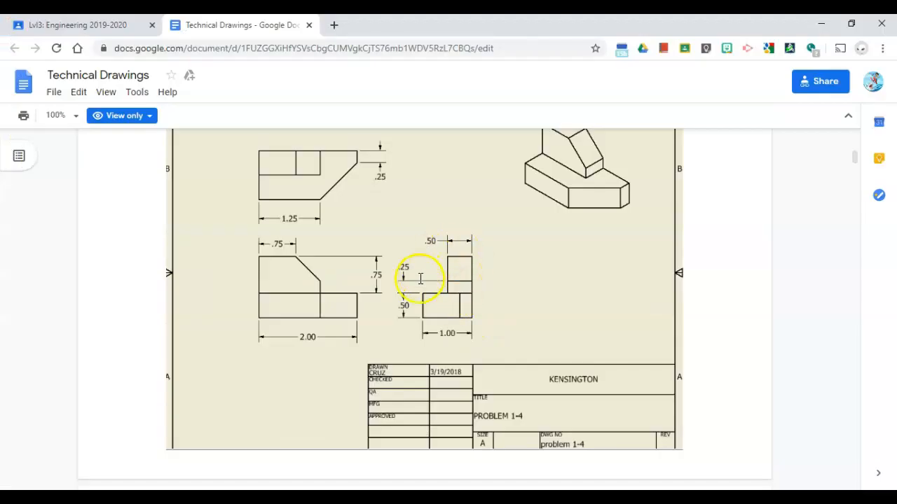
key(alt+Tab)
click(424, 364)
click(327, 305)
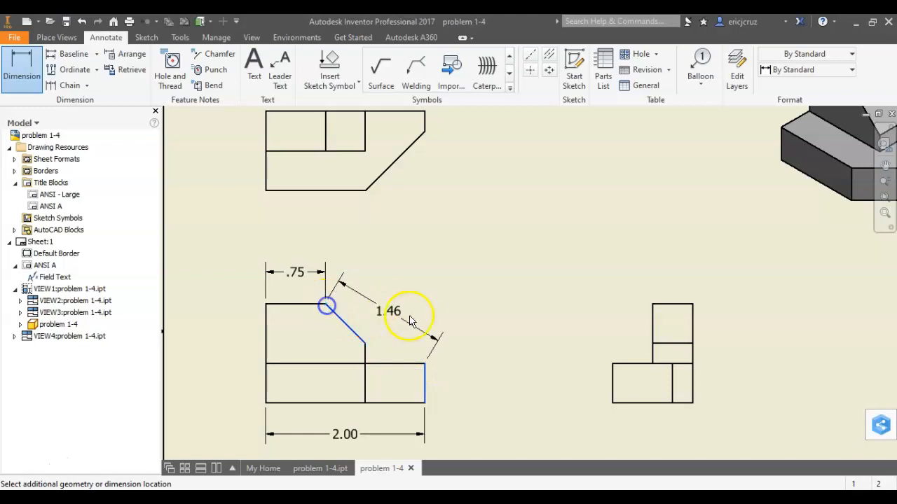
click(456, 337)
- Try to dimension the height from the base's top to the slope's lower edge beside the right-side view
mouse_move(531, 369)
middle_down()
mouse_move(380, 305)
mouse_move(320, 295)
middle_up()
key(alt+Tab)
key(alt+Tab)
scroll(499, 341, down, 3)
click(521, 268)
click(446, 302)
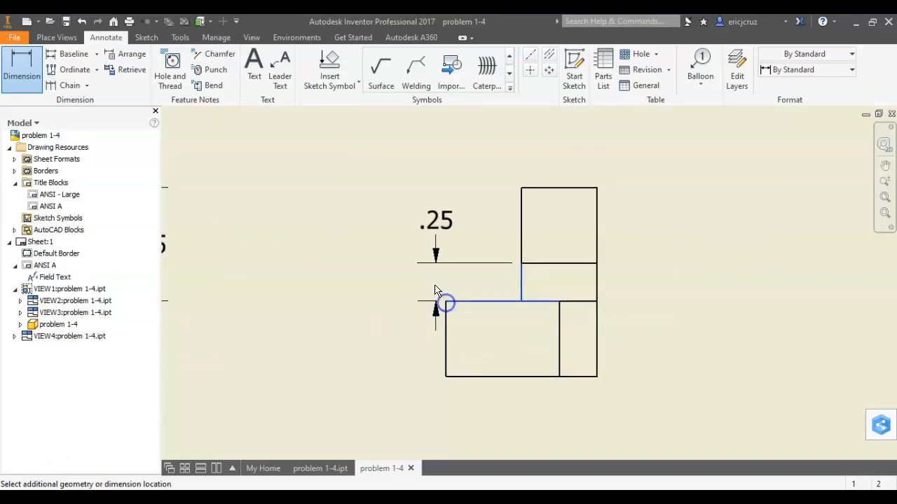
click(390, 293)
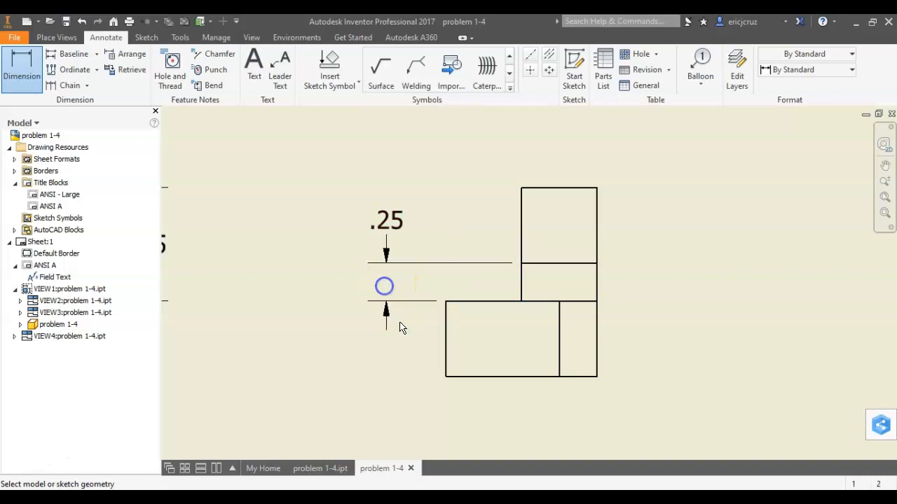
key(ctrl+z)
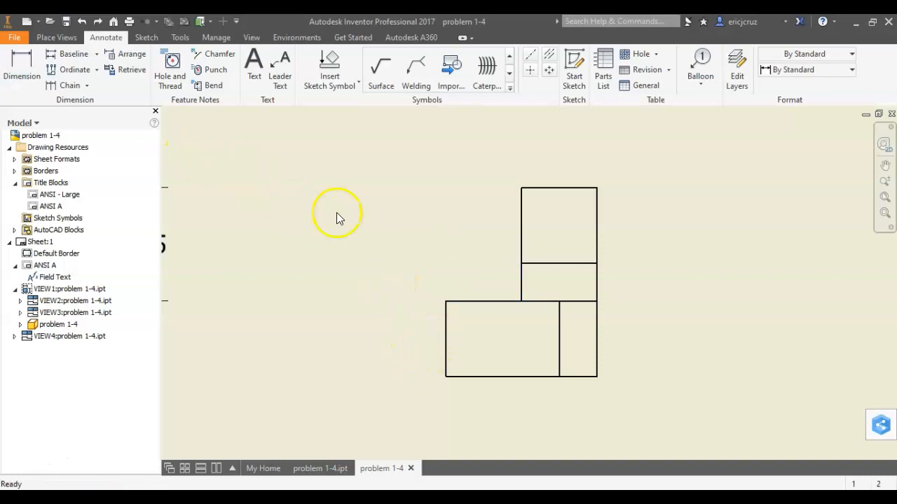
click(21, 70)
click(522, 289)
click(397, 290)
scroll(447, 303, down, 3)
scroll(447, 303, down, 3)
scroll(456, 311, up, 5)
key(Escape)
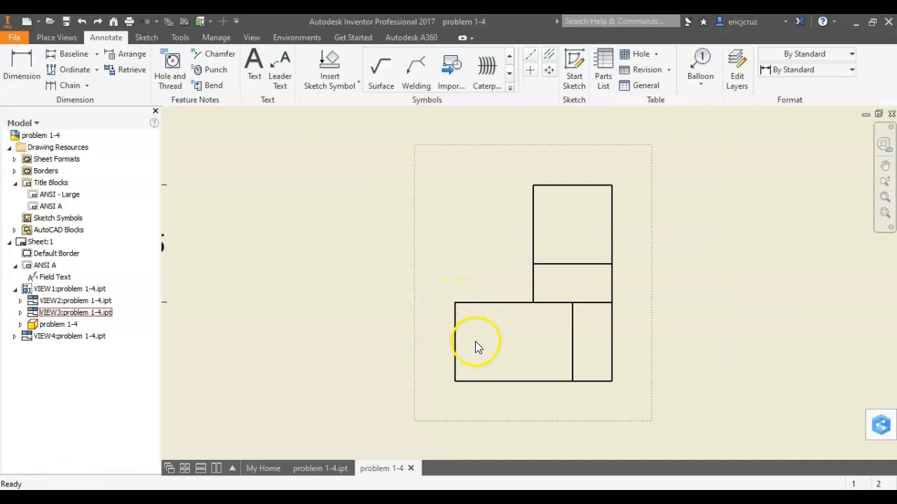
- Dimension the height from the base's top to the slope's lower edge in the right-side view, placing its text above the extension lines
click(25, 79)
click(455, 302)
click(533, 265)
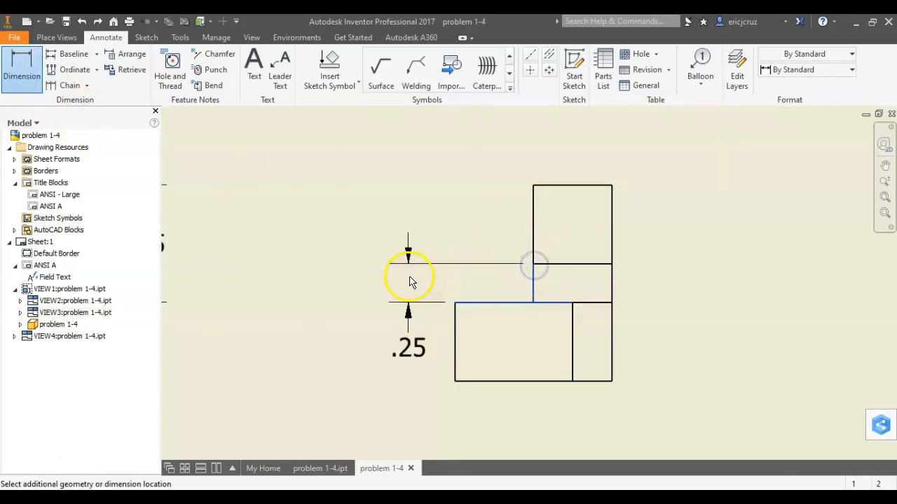
click(398, 283)
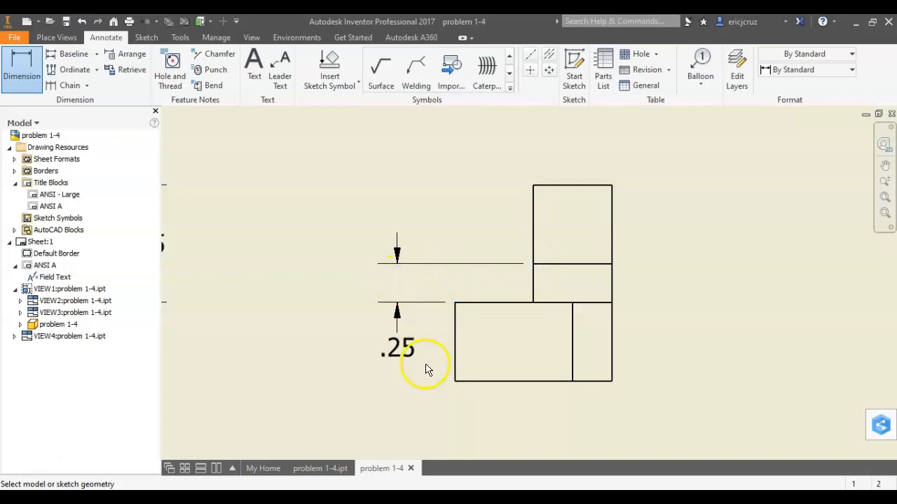
key(Escape)
drag(401, 353, 402, 220)
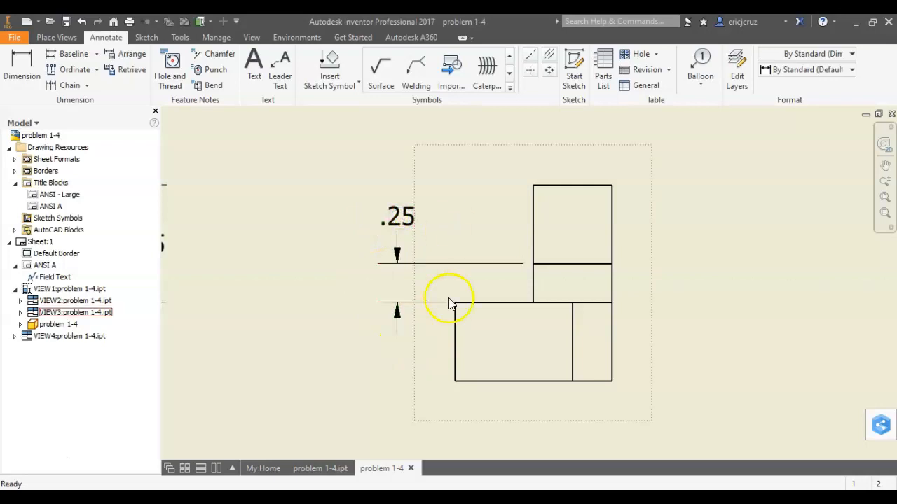
- Dimension the base's height on the outer side of the right-side view, below the existing .25 dimension
scroll(449, 308, up, 2)
scroll(452, 315, down, 4)
middle_drag(455, 314, 566, 301)
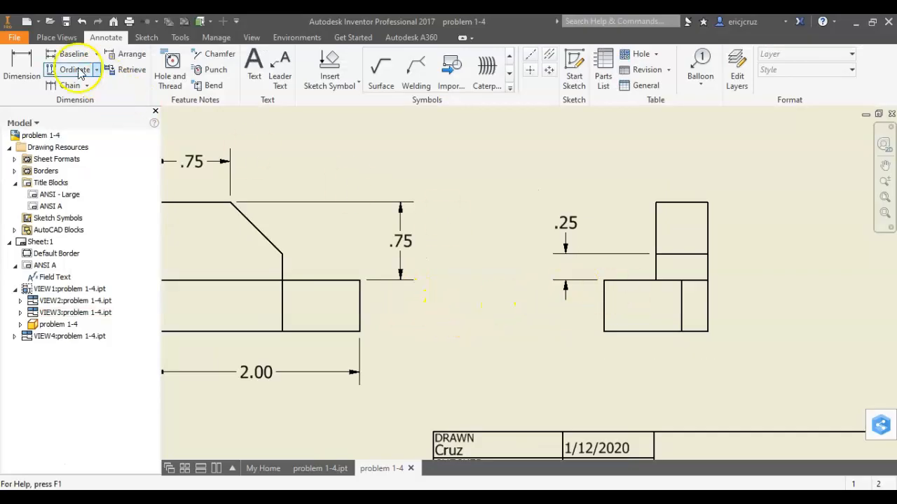
key(d)
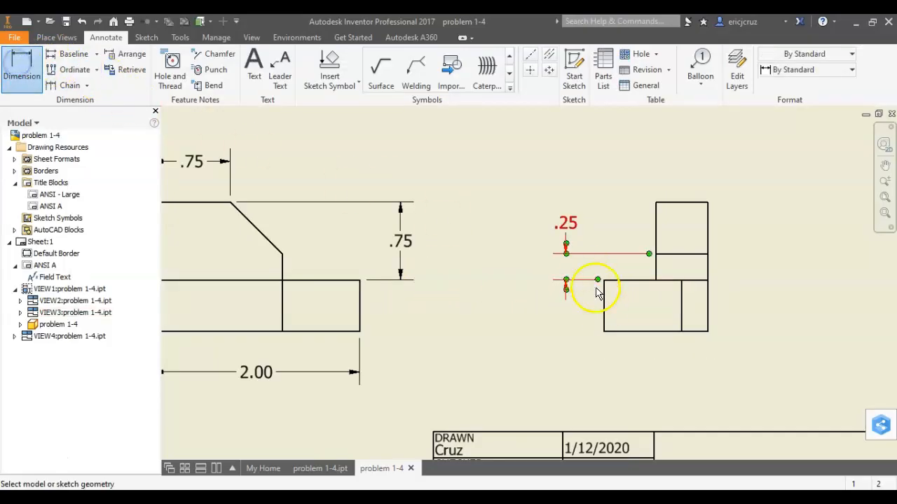
click(604, 326)
click(565, 322)
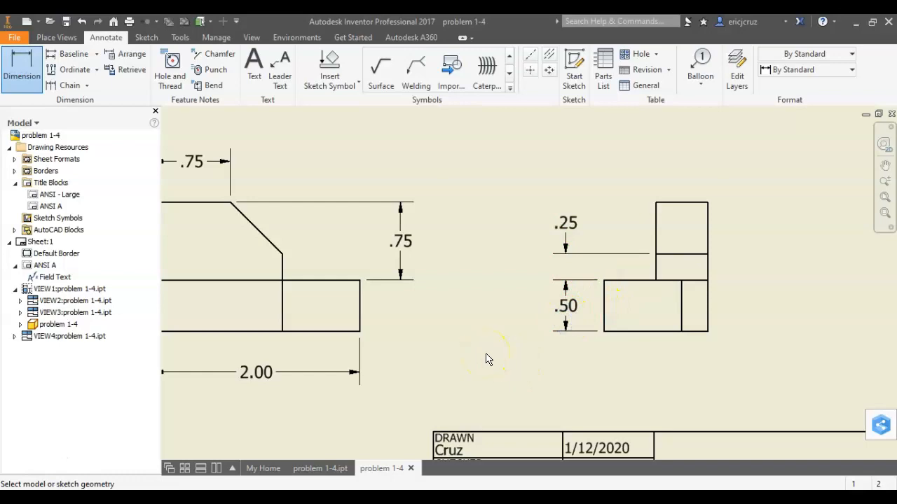
- Dimension the base's overall depth below the right-side view, following the reference drawing
key(alt+Tab)
key(alt+Tab)
click(31, 77)
click(604, 332)
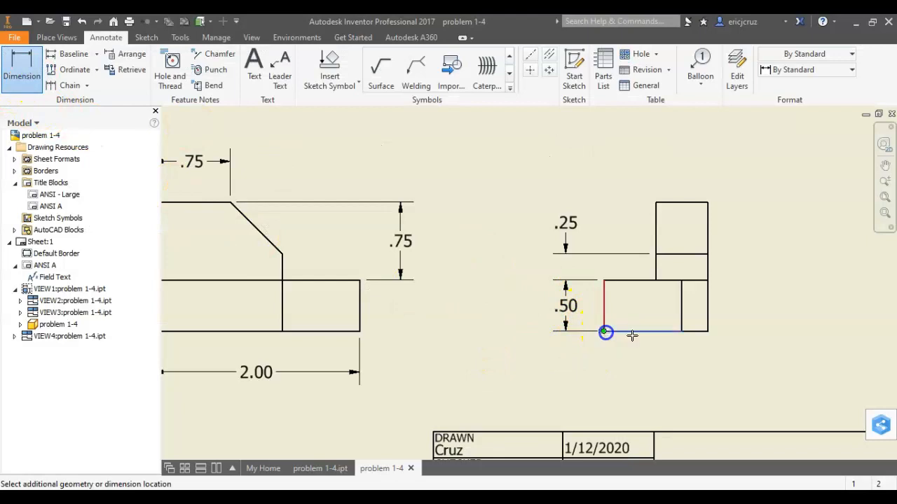
click(700, 344)
click(684, 372)
- Dimension the upper block's depth above the right-side view and move its text to the left of the extension lines
key(alt+Tab)
key(alt+Tab)
click(31, 75)
click(686, 234)
click(688, 194)
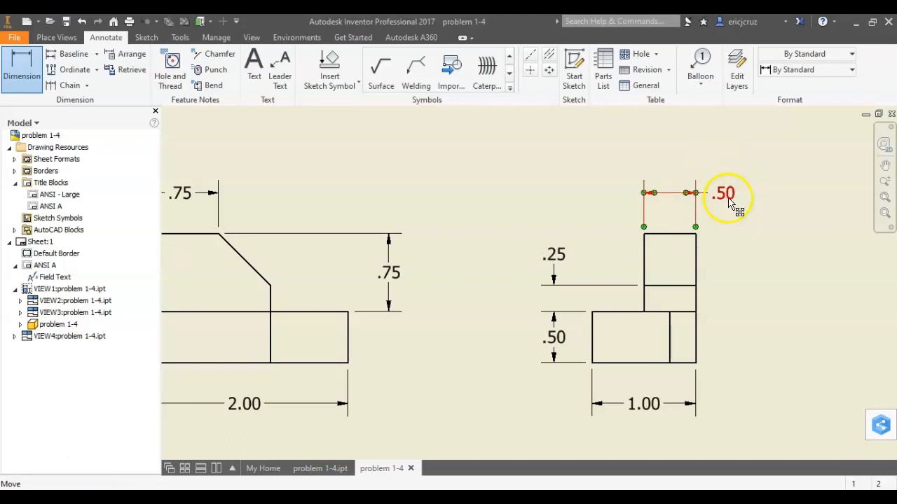
key(Escape)
mouse_move(725, 194)
mouse_down()
mouse_move(613, 196)
mouse_move(621, 202)
mouse_up()
- Dimension the base's straight front edge below the top view, following the reference drawing
scroll(534, 198, up, 3)
scroll(534, 195, down, 5)
middle_drag(535, 195, 528, 255)
scroll(530, 237, up, 2)
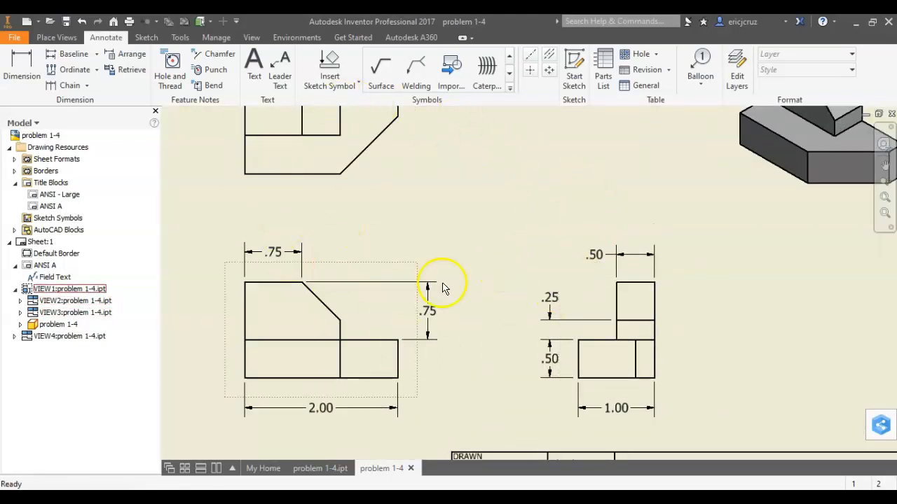
mouse_move(495, 223)
middle_down()
mouse_move(492, 247)
mouse_move(536, 251)
middle_up()
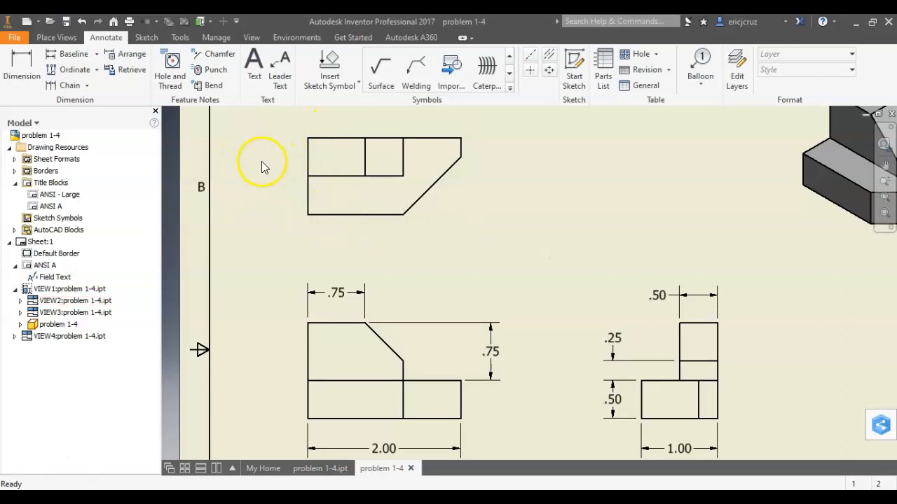
click(21, 70)
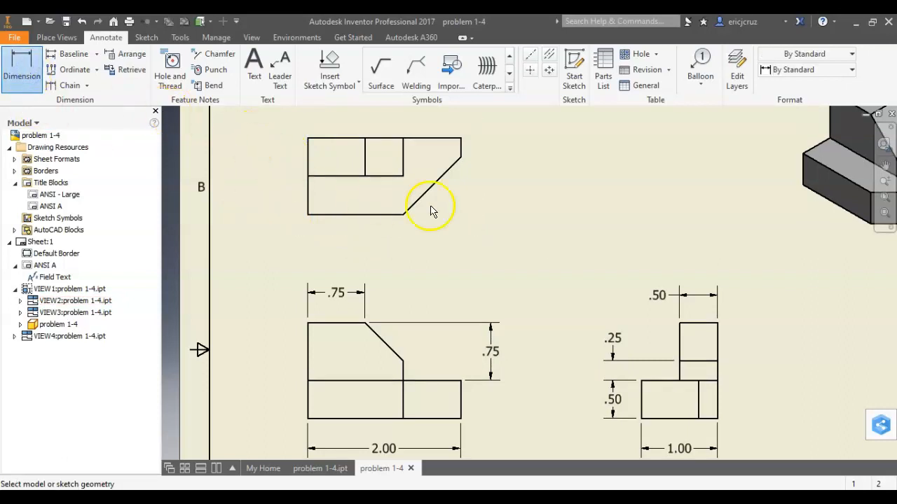
key(alt+Tab)
key(alt+Tab)
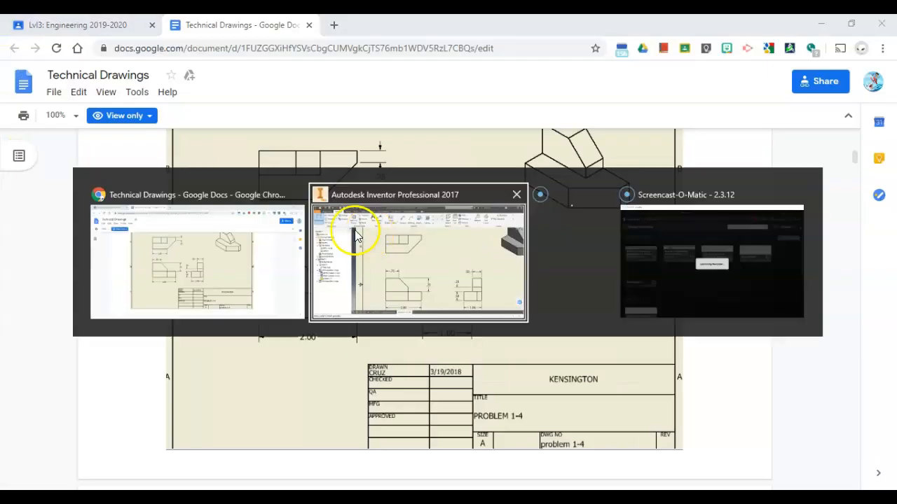
click(380, 220)
click(380, 244)
- Dimension the base's short right end edge beside the top view, following the reference drawing
key(alt+Tab)
key(alt+Tab)
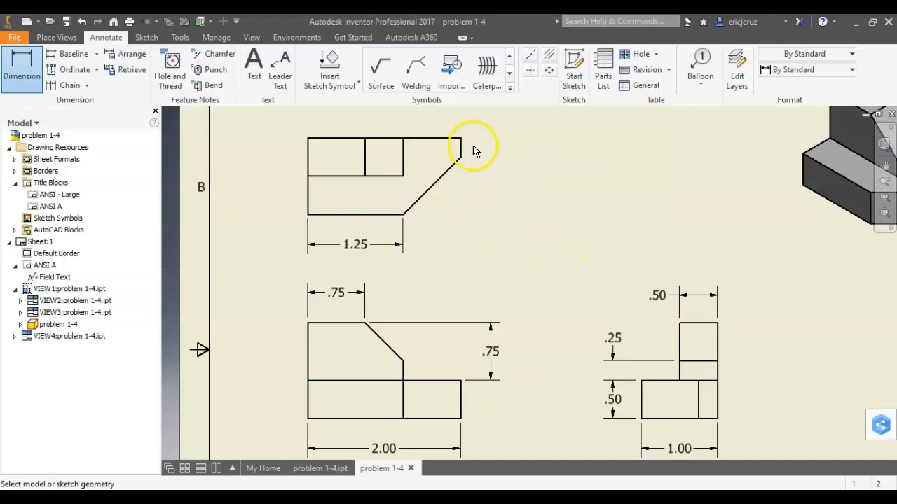
click(462, 158)
click(491, 154)
- Dismiss the save reminder and save the drawing as problem 1-4 in Inventor DWG format in Documents
scroll(613, 258, down, 3)
scroll(612, 258, up, 5)
mouse_move(612, 257)
middle_down()
mouse_move(463, 248)
mouse_move(476, 247)
middle_up()
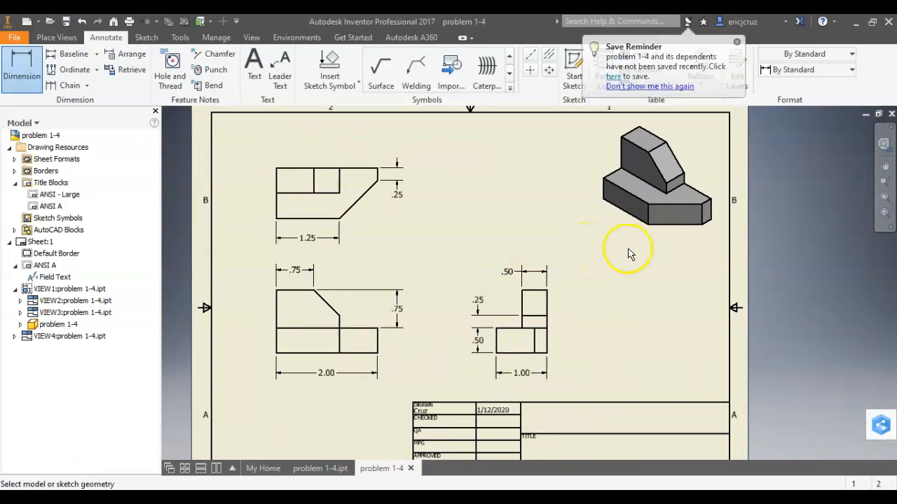
click(737, 42)
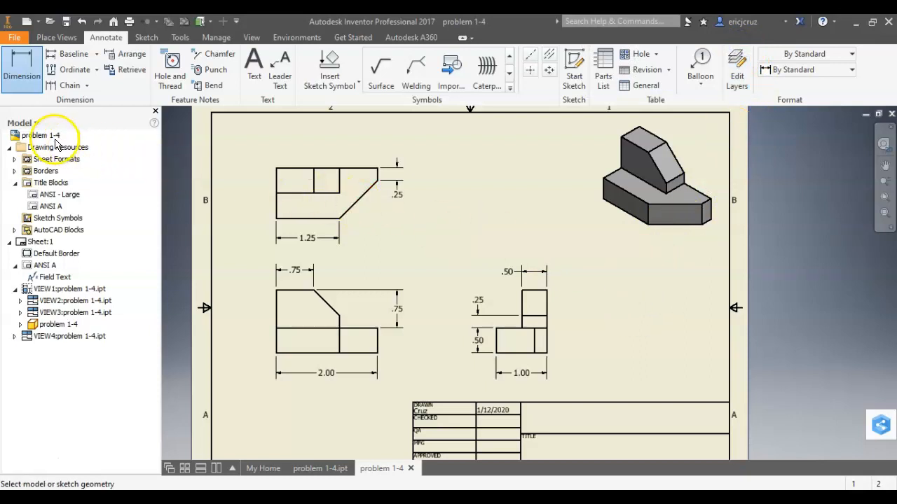
click(33, 136)
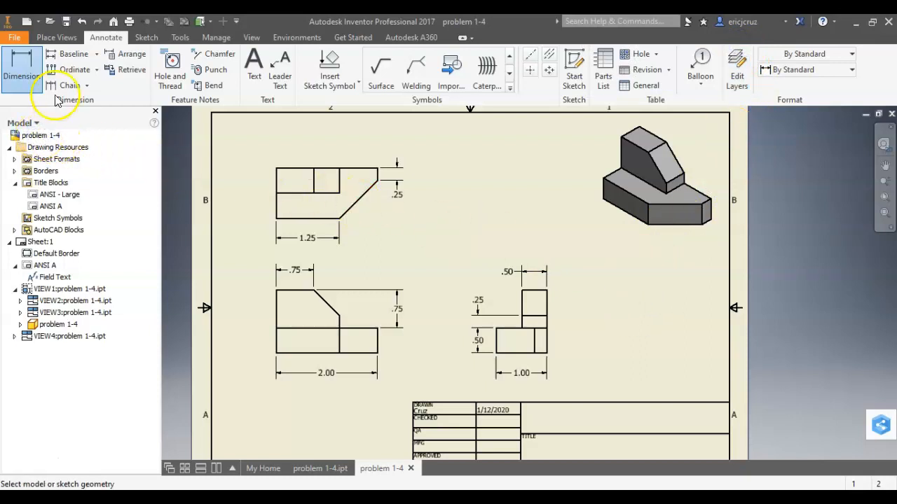
click(67, 21)
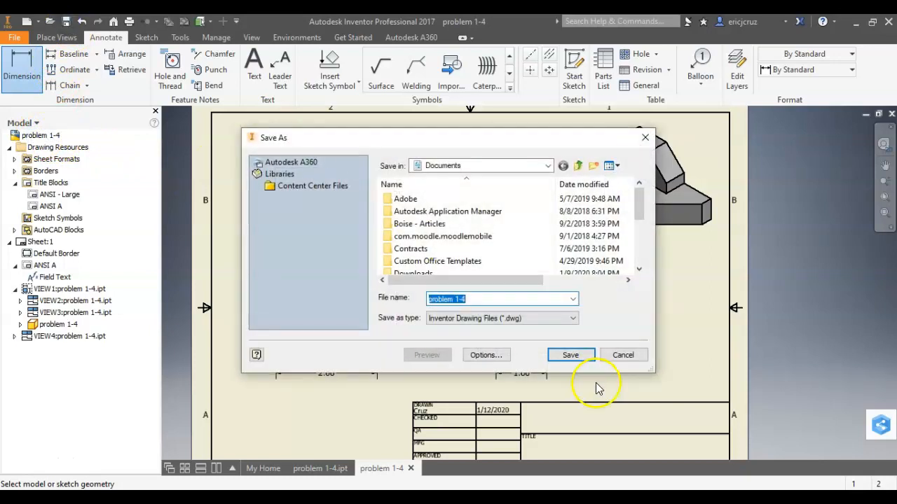
click(579, 356)
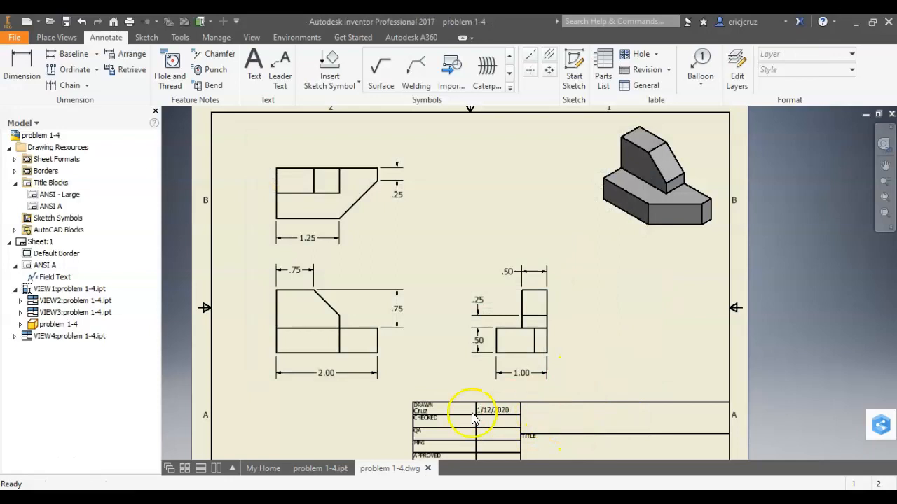
- In the drawing's iProperties summary, set the title to PROBLEM 1-4 and the subject to ENGINEERING
click(40, 136)
right_click(40, 136)
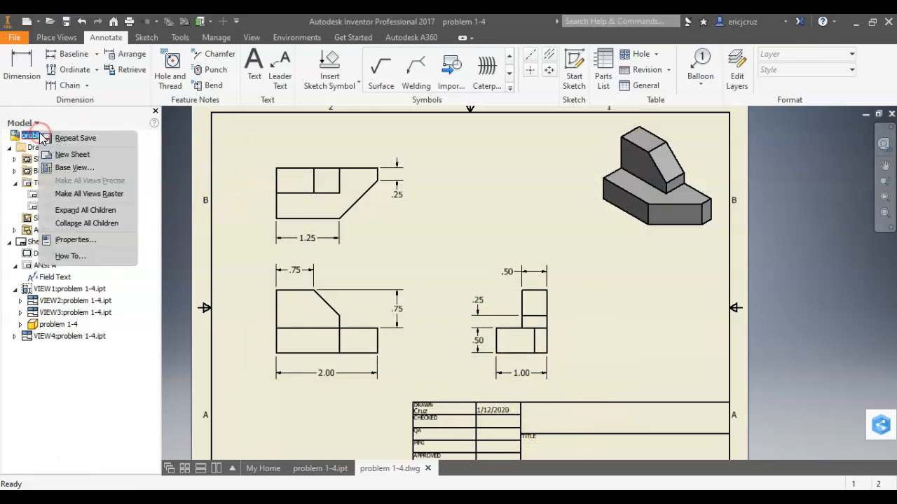
click(73, 240)
click(378, 97)
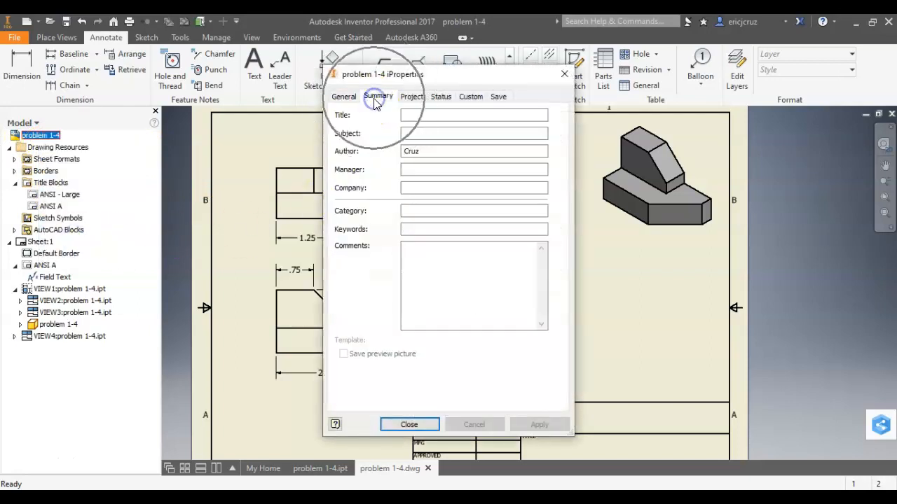
drag(400, 70, 167, 70)
click(211, 114)
text(PROBLEM 1-4)
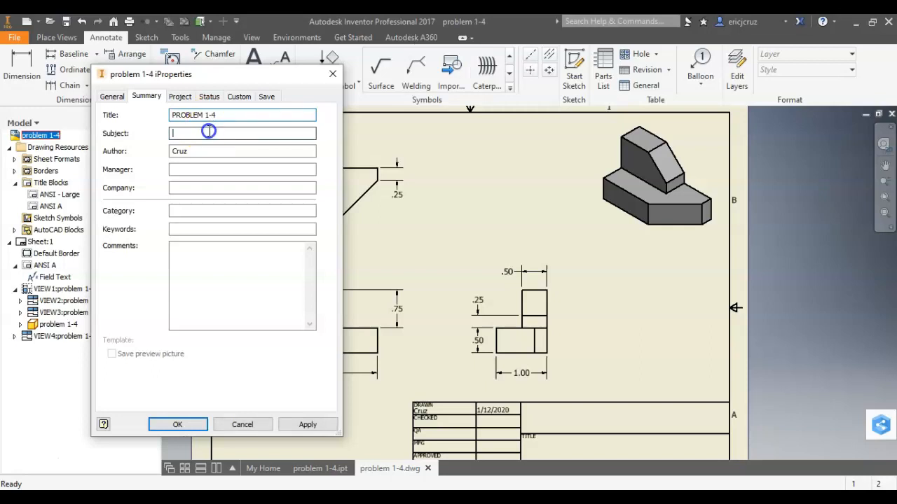
click(209, 131)
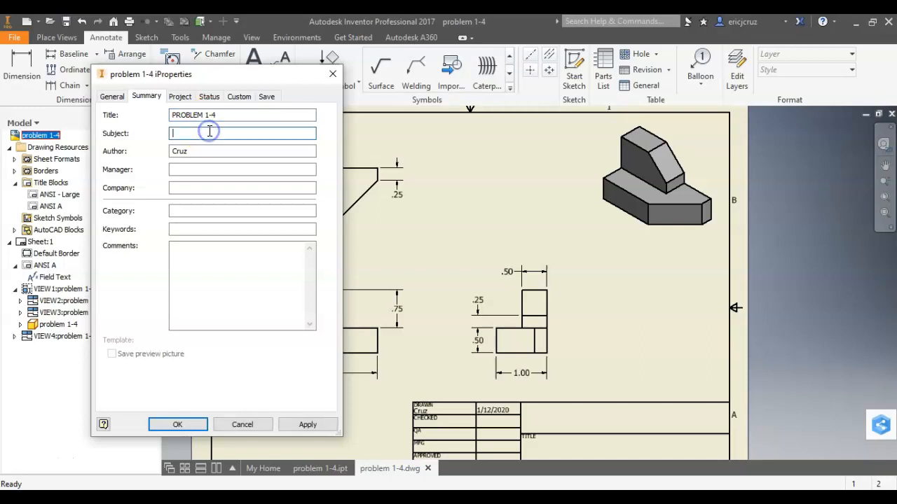
text(ENGINEERING)
- Enter the author's full name, the manager's surname and the company KENSINGTON, and apply the properties to the title block
click(216, 149)
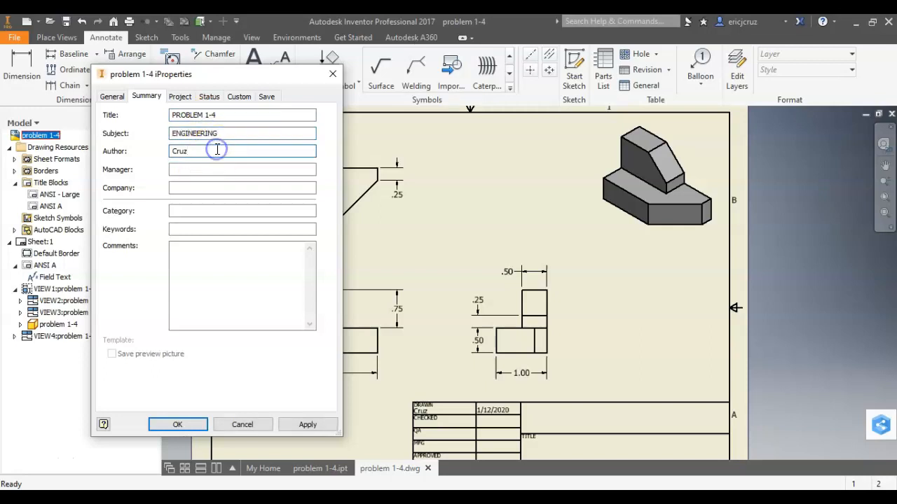
double_click(216, 149)
text(ER)
click(214, 168)
text(CRUZ)
click(214, 187)
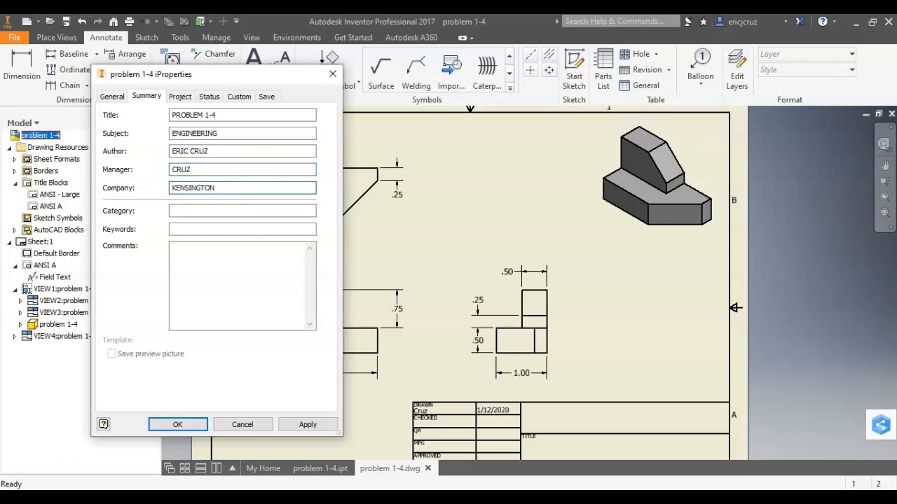
click(208, 210)
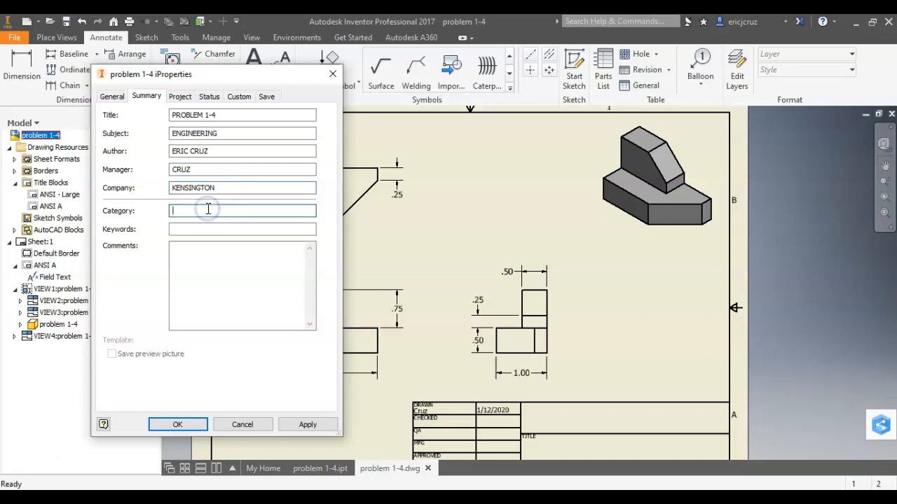
click(309, 424)
click(177, 427)
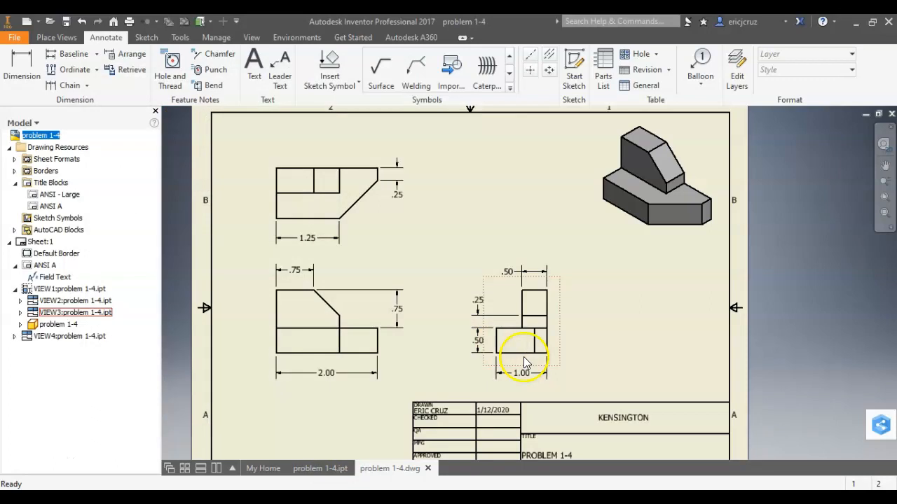
- Print one copy of the current sheet with the scale set to Best fit
middle_drag(511, 356, 522, 277)
scroll(573, 364, up, 1)
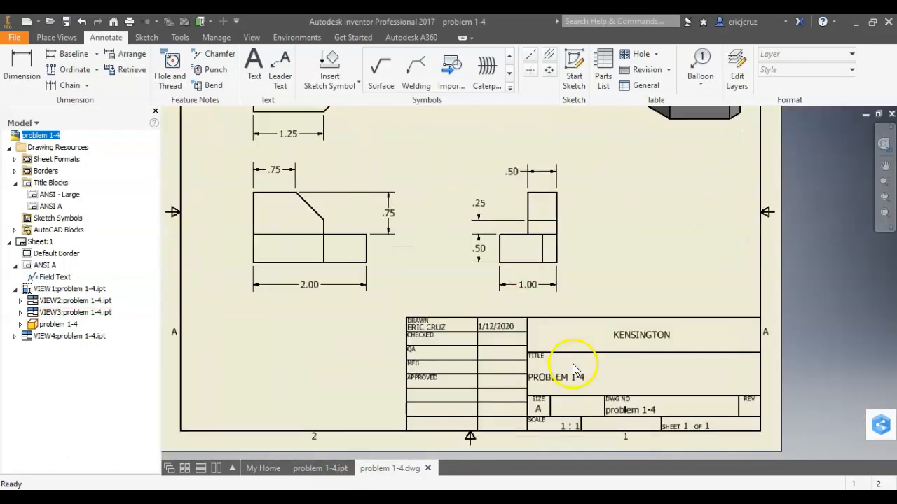
middle_drag(572, 364, 635, 365)
scroll(648, 279, down, 3)
scroll(649, 265, up, 3)
scroll(633, 278, down, 3)
middle_drag(633, 278, 596, 313)
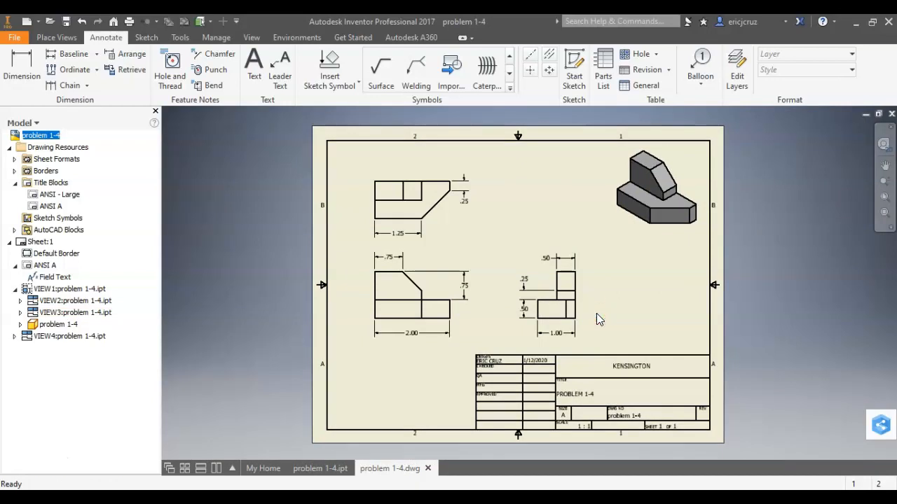
key(ctrl+p)
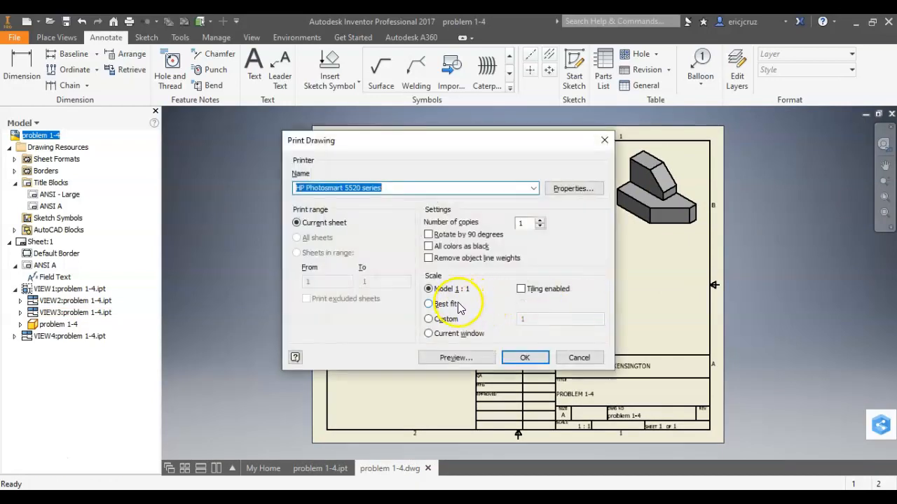
click(456, 304)
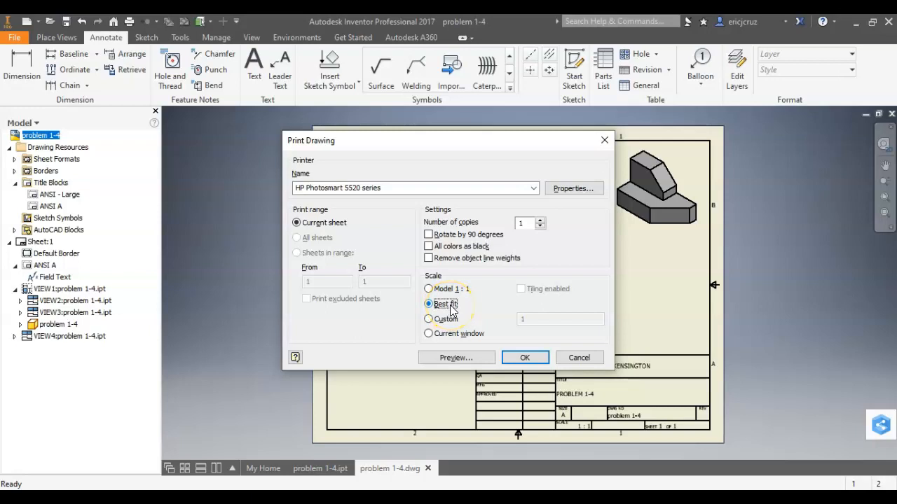
click(544, 358)
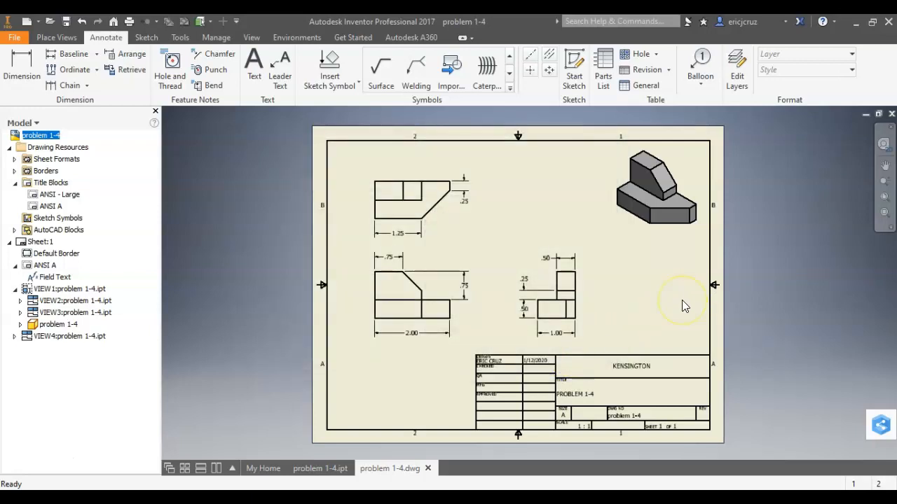